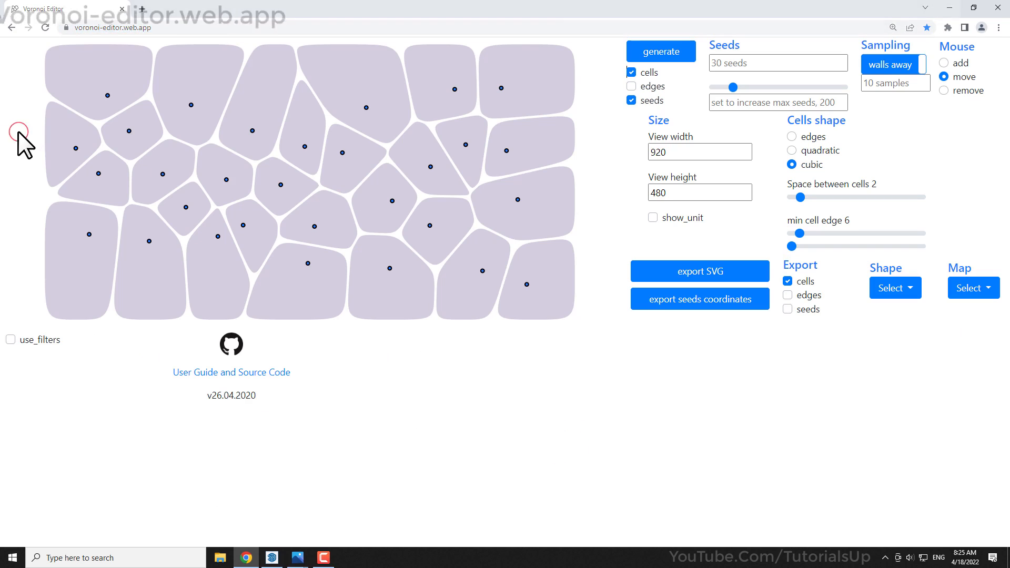
Generate two new random Voronoi patterns and increase the number of seeds to 109.
{"action": "left_click", "coordinate": [674, 57]}
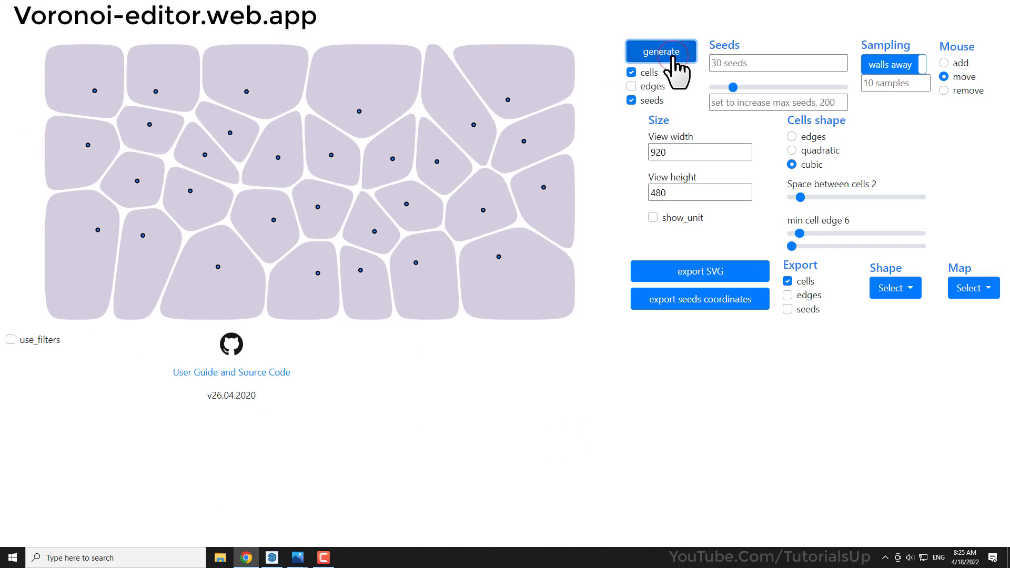
{"action": "left_click", "coordinate": [672, 58]}
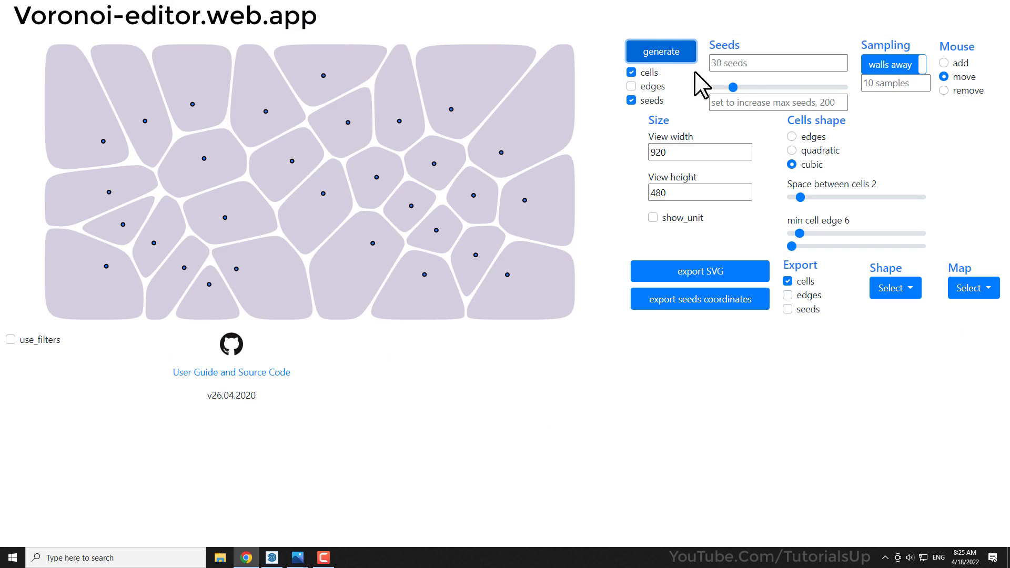
{"action": "left_click_drag", "start_coordinate": [732, 87], "coordinate": [788, 108]}
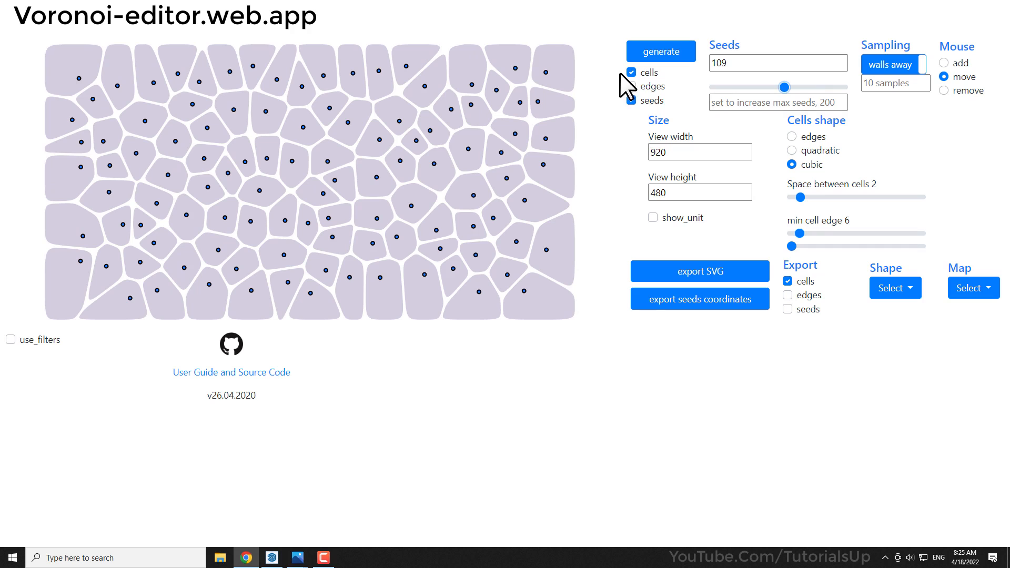
Toggle the display of edges, seeds and cells, leaving only the cells shown in the pattern.
{"action": "left_click", "coordinate": [631, 87]}
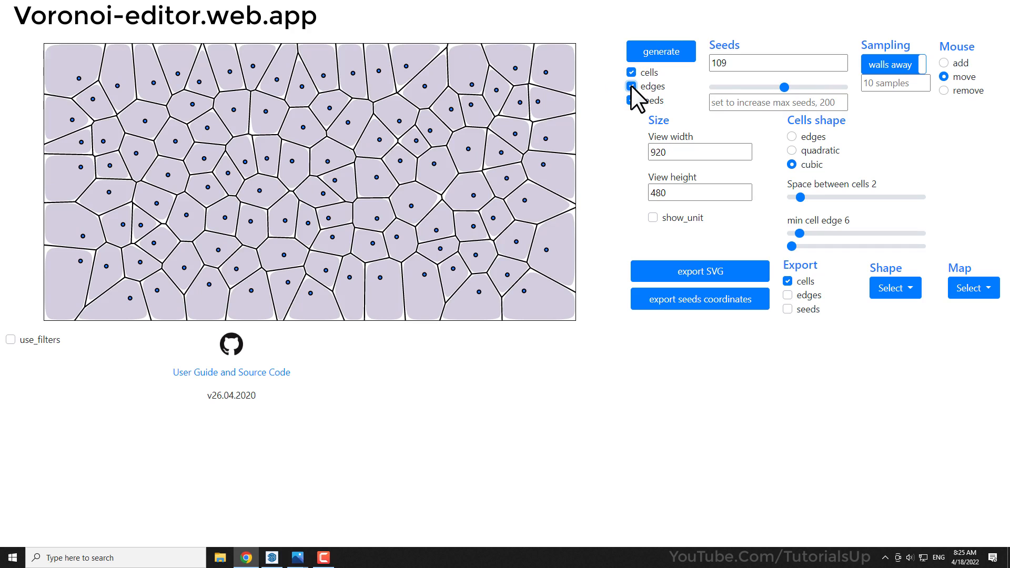
{"action": "left_click", "coordinate": [631, 100]}
{"action": "left_click", "coordinate": [632, 100]}
{"action": "left_click", "coordinate": [632, 100]}
{"action": "left_click", "coordinate": [633, 86]}
{"action": "left_click", "coordinate": [632, 72]}
{"action": "left_click", "coordinate": [631, 73]}
Raise the maximum number of seeds to 400 and set the seed count to 75.
{"action": "left_click", "coordinate": [784, 85]}
{"action": "mouse_move", "coordinate": [784, 85]}
{"action": "left_mouse_down"}
{"action": "mouse_move", "coordinate": [716, 87]}
{"action": "mouse_move", "coordinate": [836, 87]}
{"action": "mouse_move", "coordinate": [790, 87]}
{"action": "left_mouse_up"}
{"action": "left_click", "coordinate": [800, 105]}
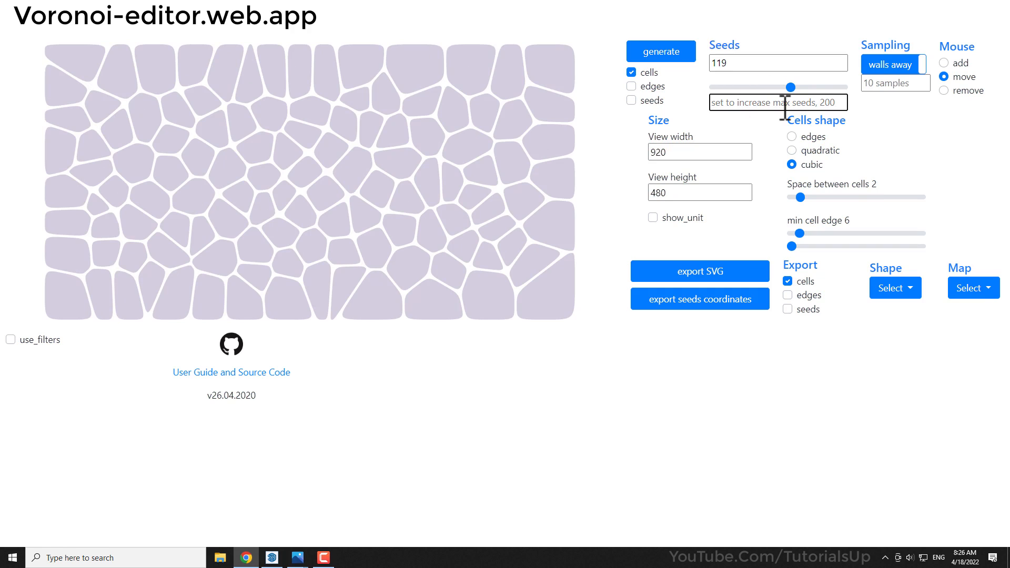
{"action": "type", "text": "400"}
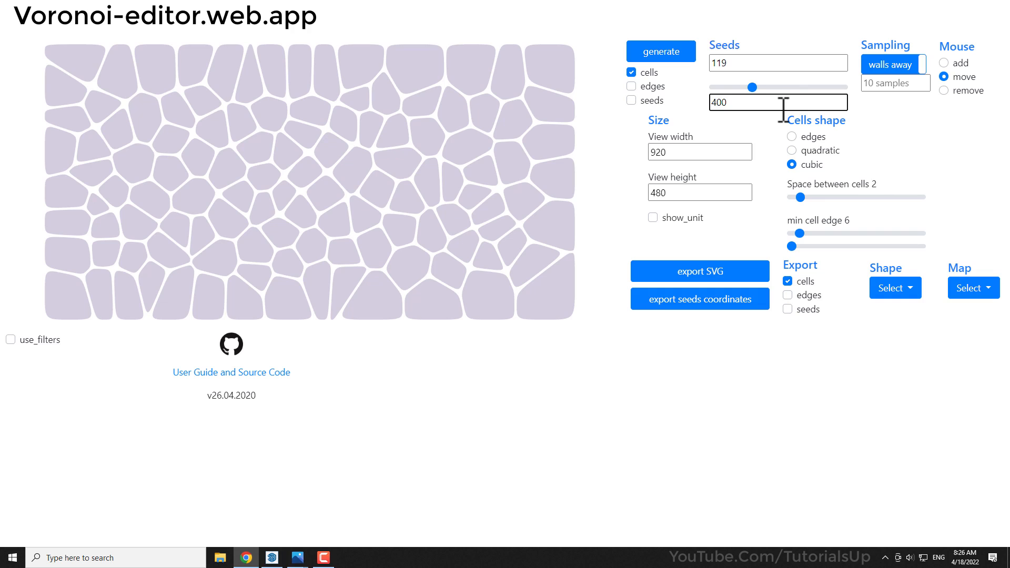
{"action": "left_click_drag", "start_coordinate": [752, 88], "coordinate": [741, 111]}
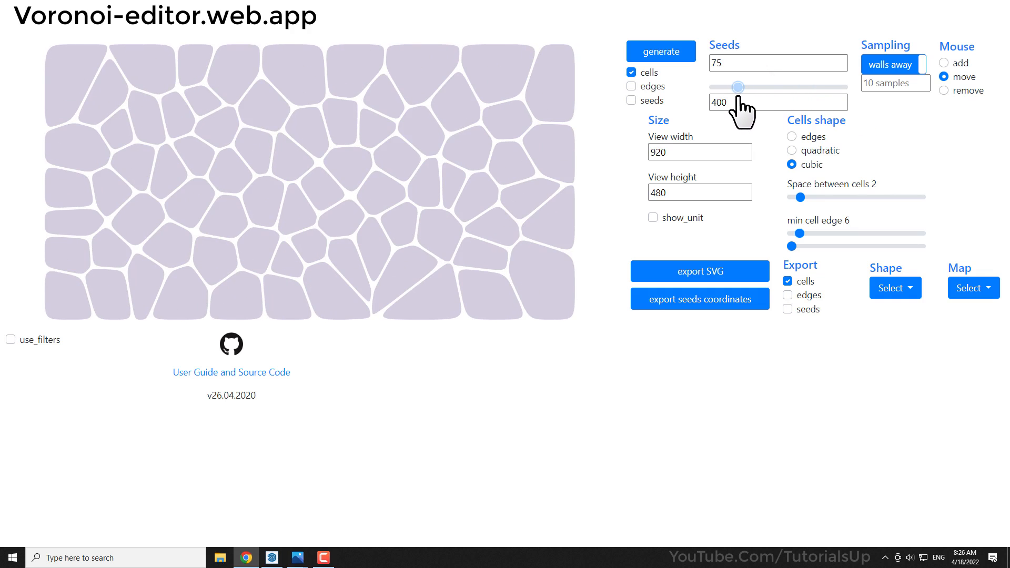
Switch the sampling to walls stick and back to walls away, and move cells in the middle and lower part of the pattern.
{"action": "left_click", "coordinate": [899, 65]}
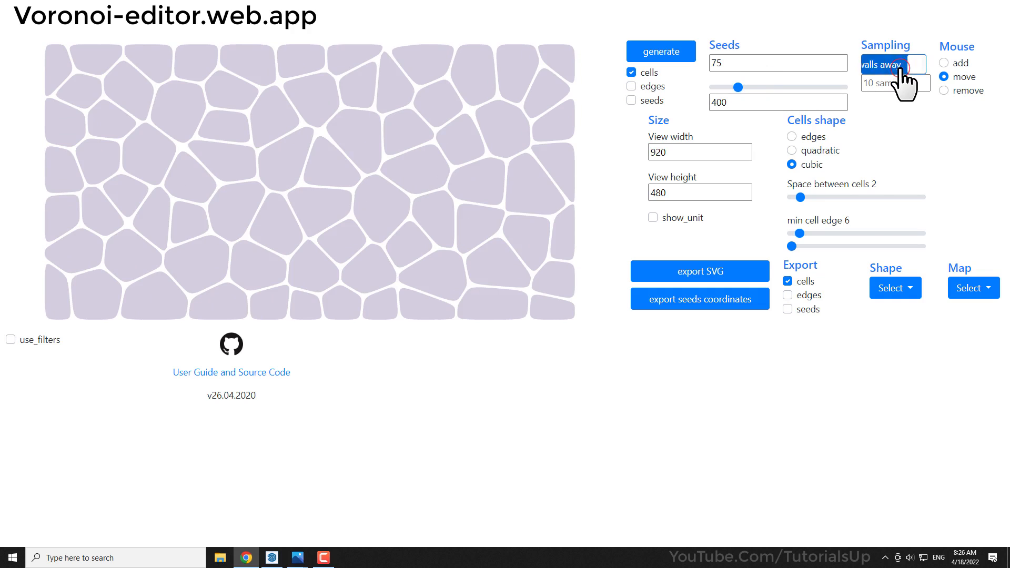
{"action": "left_click", "coordinate": [901, 66]}
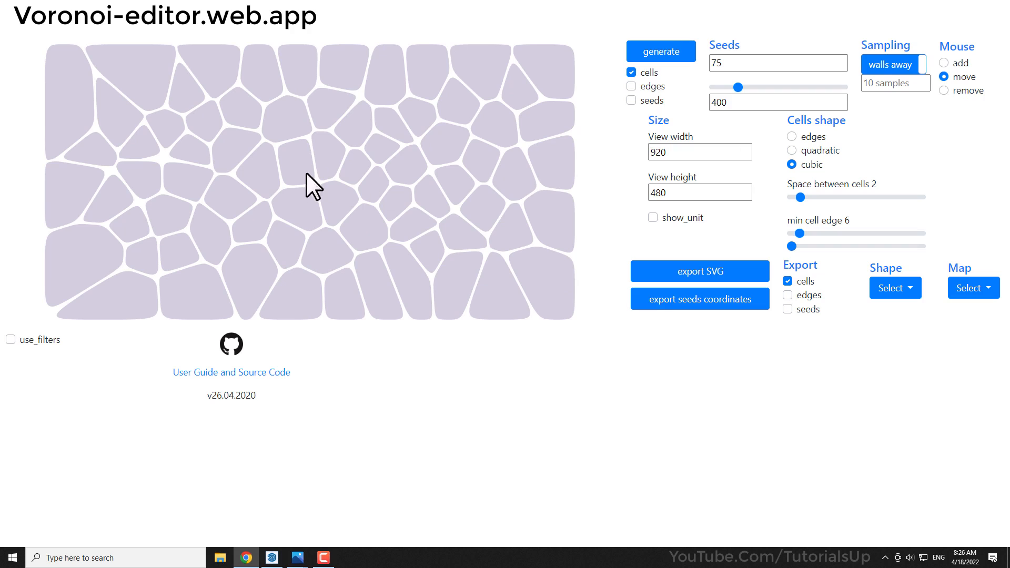
{"action": "left_click_drag", "start_coordinate": [255, 207], "coordinate": [327, 214]}
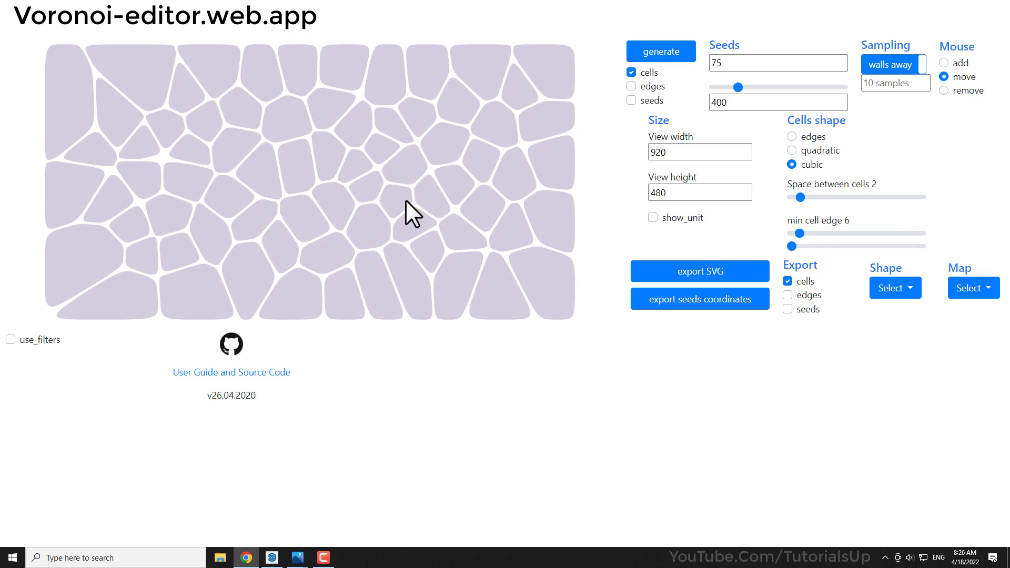
{"action": "left_click_drag", "start_coordinate": [449, 215], "coordinate": [491, 257]}
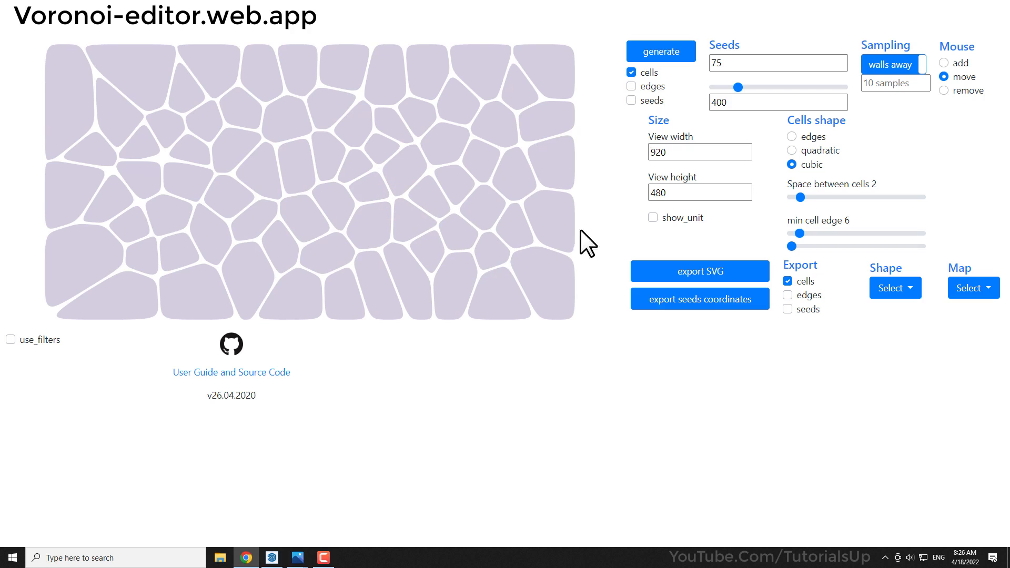
Add extra cells to the pattern in add mode and delete them in remove mode.
{"action": "left_click", "coordinate": [943, 63]}
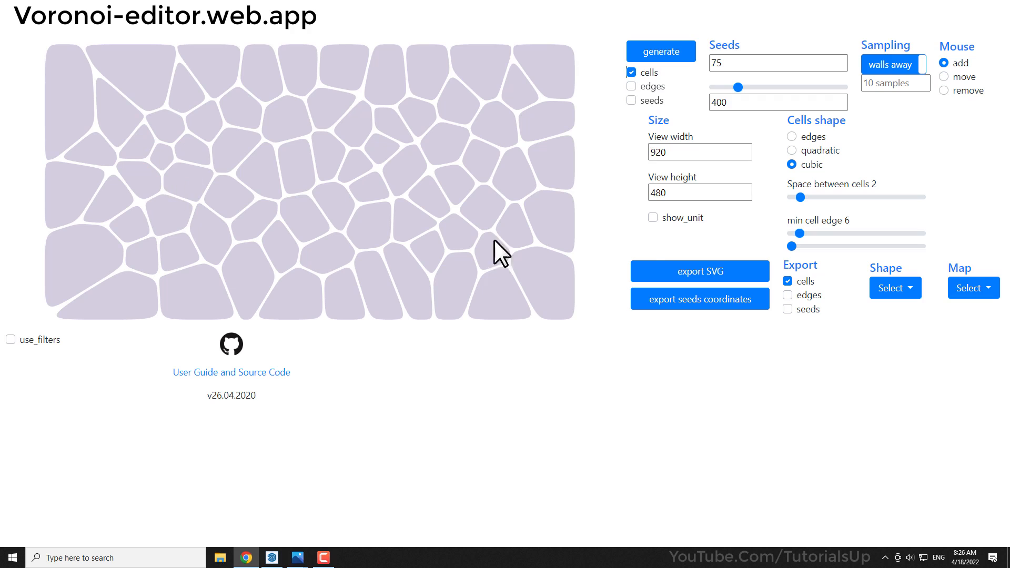
{"action": "left_click", "coordinate": [534, 279]}
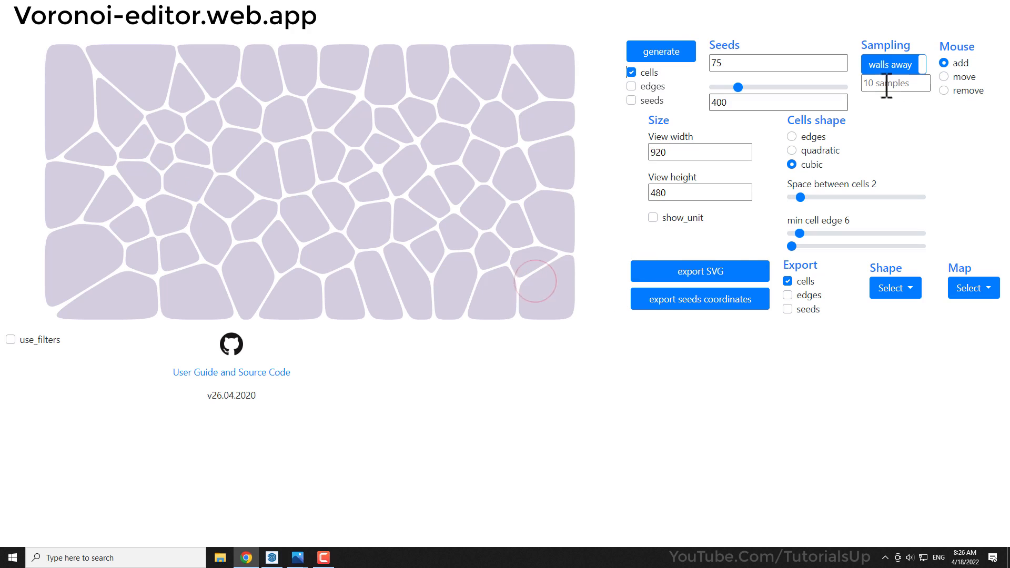
{"action": "left_click", "coordinate": [943, 91]}
{"action": "left_click", "coordinate": [533, 292]}
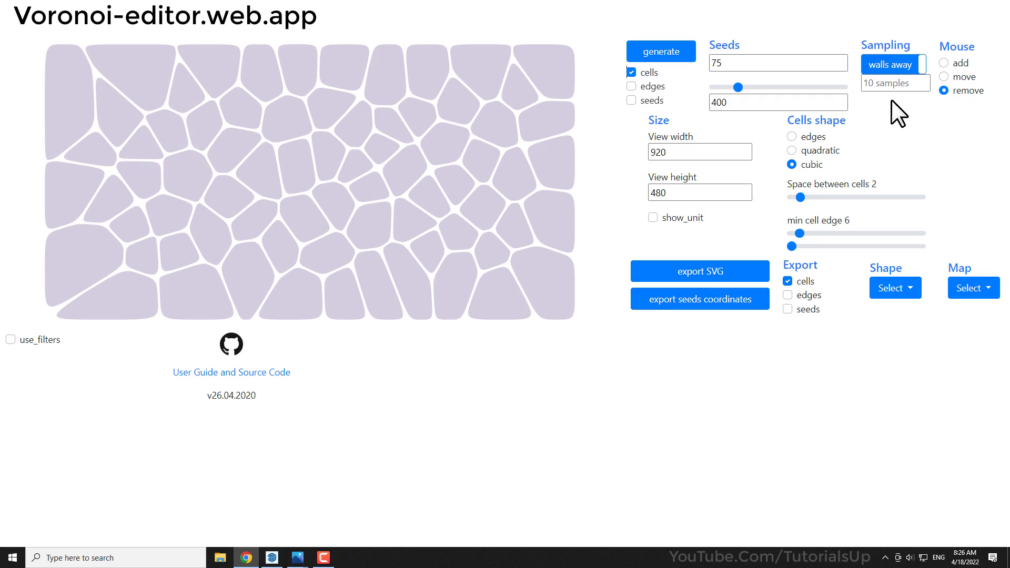
Try the edges and quadratic cell shapes with 161 seeds and return to the cubic shape.
{"action": "left_click", "coordinate": [791, 137]}
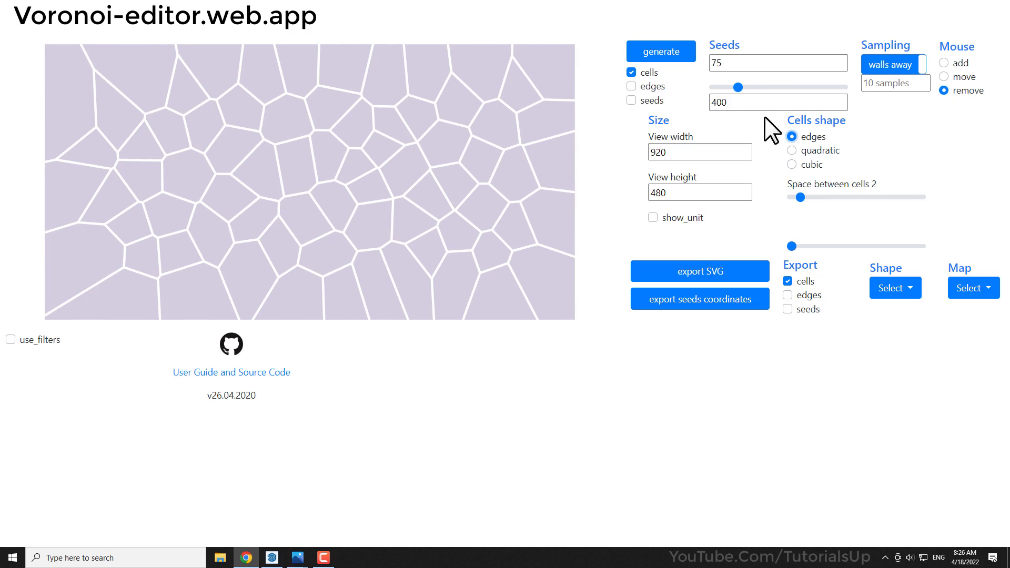
{"action": "left_click_drag", "start_coordinate": [739, 89], "coordinate": [766, 94]}
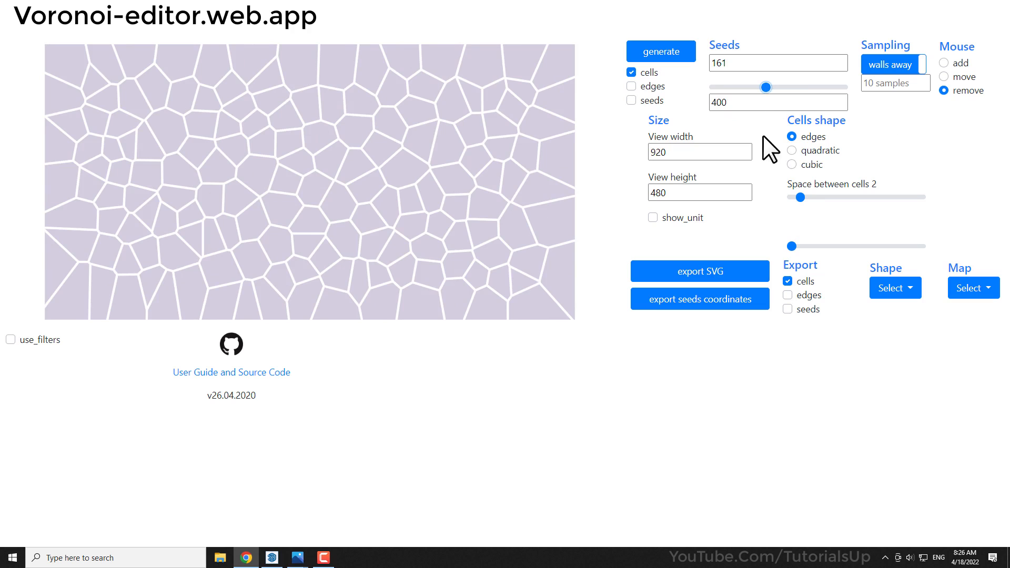
{"action": "left_click", "coordinate": [792, 150]}
{"action": "left_click", "coordinate": [791, 163]}
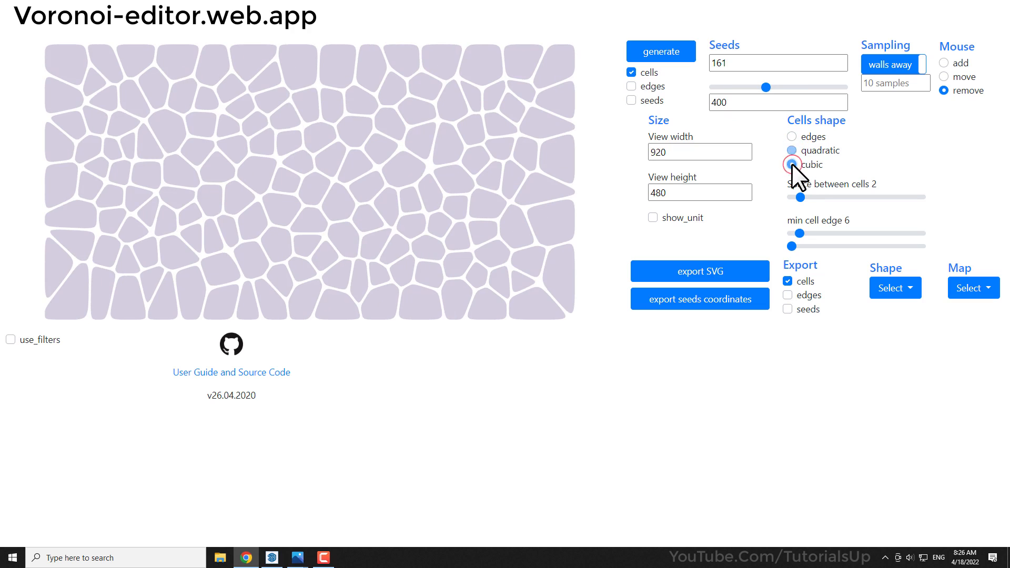
Set 46 seeds with walls stick sampling, a space between cells of 5 and a minimum cell edge of 7.
{"action": "left_click_drag", "start_coordinate": [800, 197], "coordinate": [817, 198]}
{"action": "left_click_drag", "start_coordinate": [767, 87], "coordinate": [731, 100]}
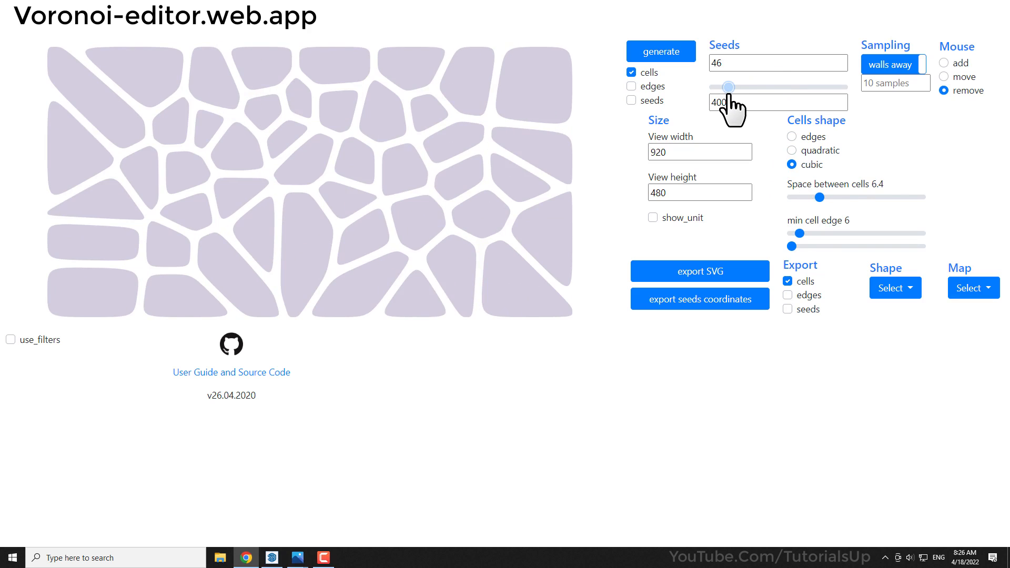
{"action": "left_click", "coordinate": [876, 69]}
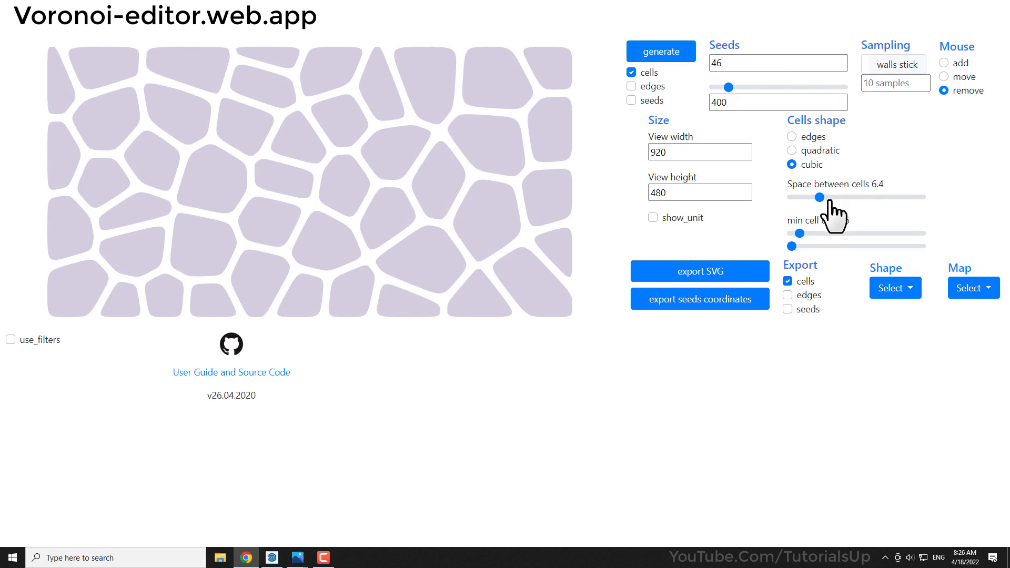
{"action": "mouse_move", "coordinate": [820, 198]}
{"action": "left_mouse_down"}
{"action": "mouse_move", "coordinate": [795, 197]}
{"action": "mouse_move", "coordinate": [813, 197]}
{"action": "left_mouse_up"}
{"action": "mouse_move", "coordinate": [803, 235]}
{"action": "left_mouse_down"}
{"action": "mouse_move", "coordinate": [814, 234]}
{"action": "mouse_move", "coordinate": [800, 235]}
{"action": "left_mouse_up"}
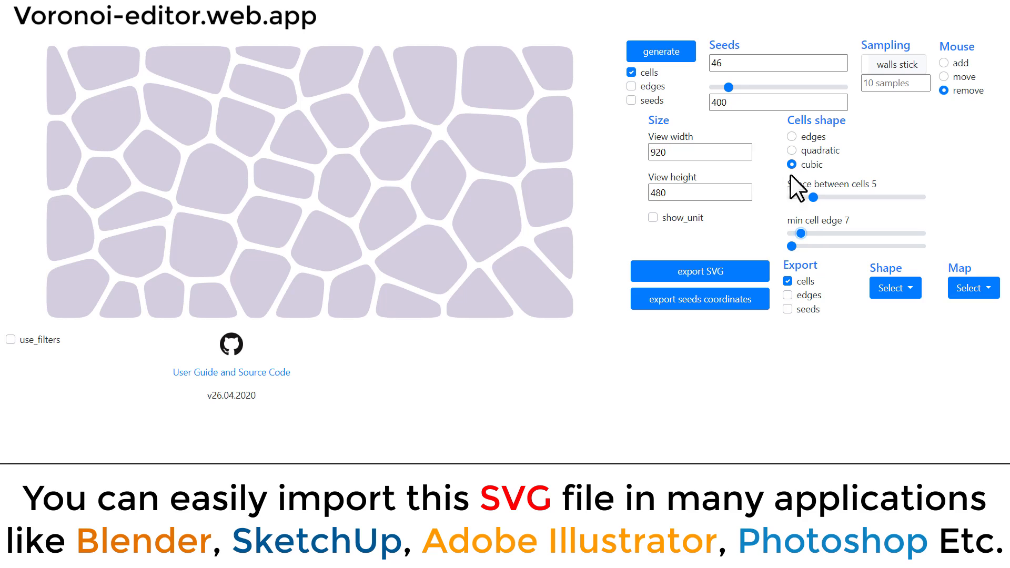
Regenerate the pattern and try the unlabelled slider below the minimum cell edge, leaving it at its minimum.
{"action": "left_click", "coordinate": [670, 50]}
{"action": "left_click", "coordinate": [670, 50]}
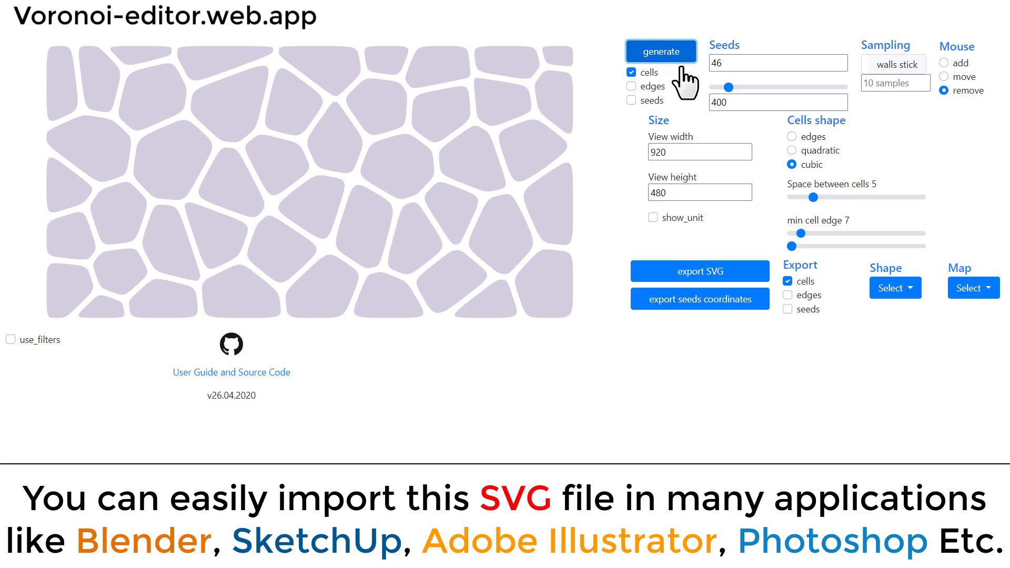
{"action": "left_click", "coordinate": [791, 245]}
{"action": "left_click_drag", "start_coordinate": [790, 245], "coordinate": [750, 251]}
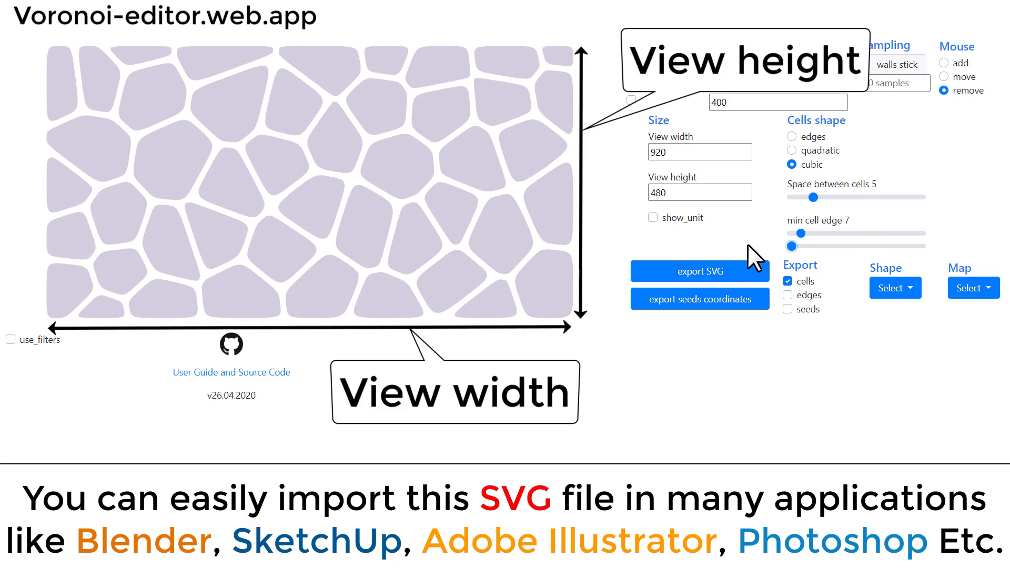
Inspect the view width and height values and toggle the unit display on and off.
{"action": "left_click", "coordinate": [705, 151]}
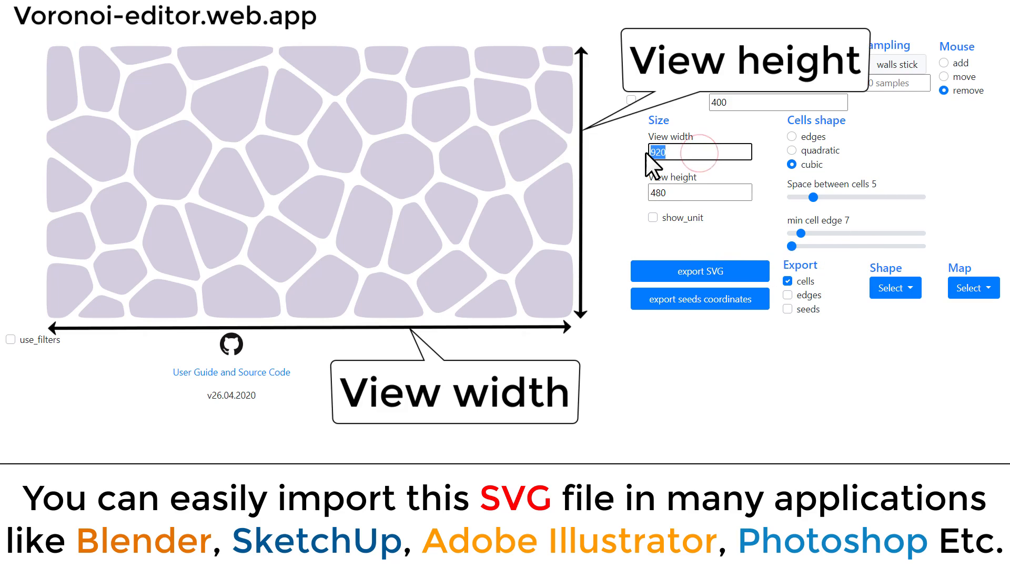
{"action": "left_click", "coordinate": [673, 195]}
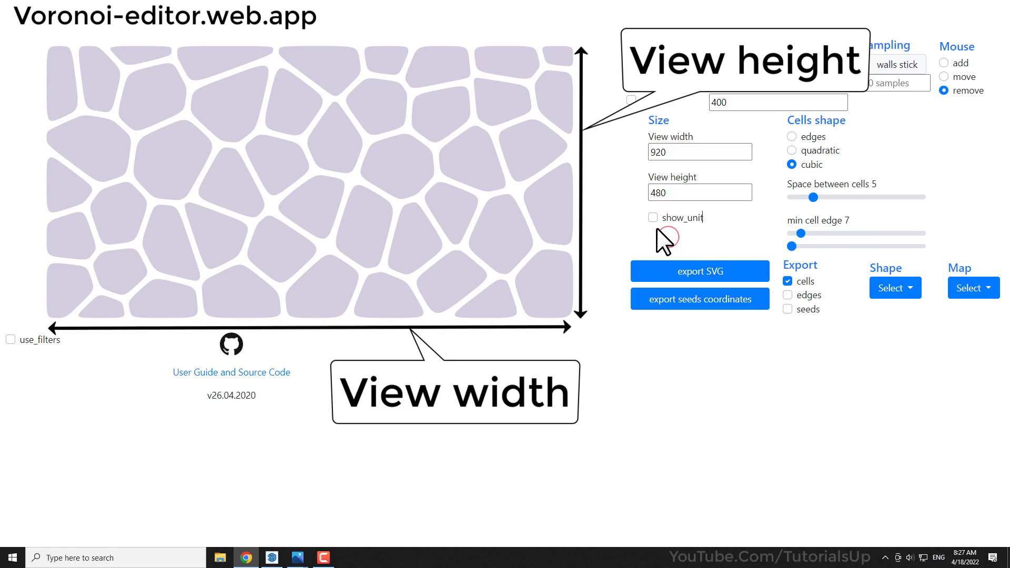
{"action": "left_click", "coordinate": [652, 218]}
{"action": "left_click", "coordinate": [653, 217]}
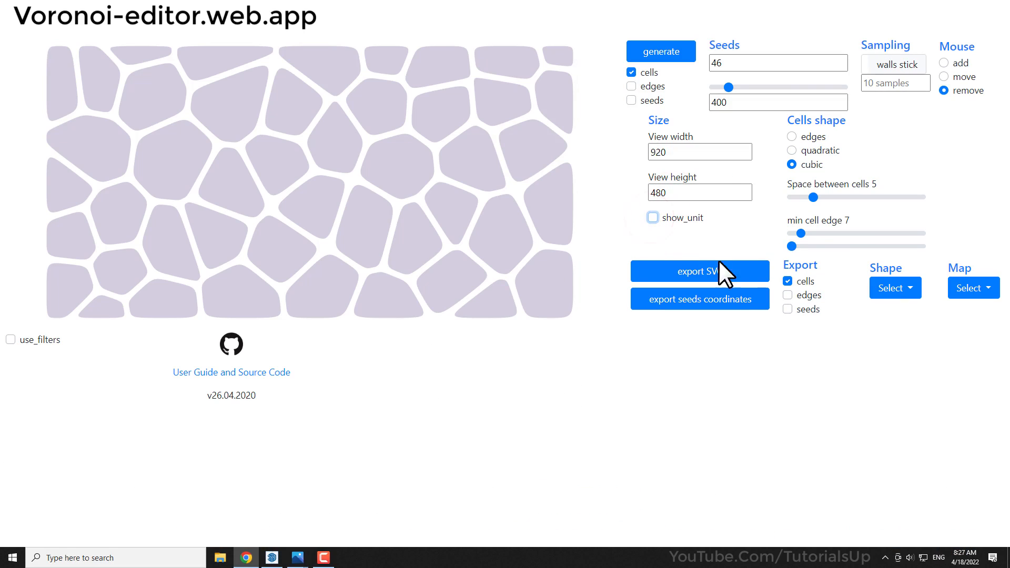
Export the pattern as an SVG file with only the cells included.
{"action": "left_click", "coordinate": [787, 281]}
{"action": "left_click", "coordinate": [719, 279]}
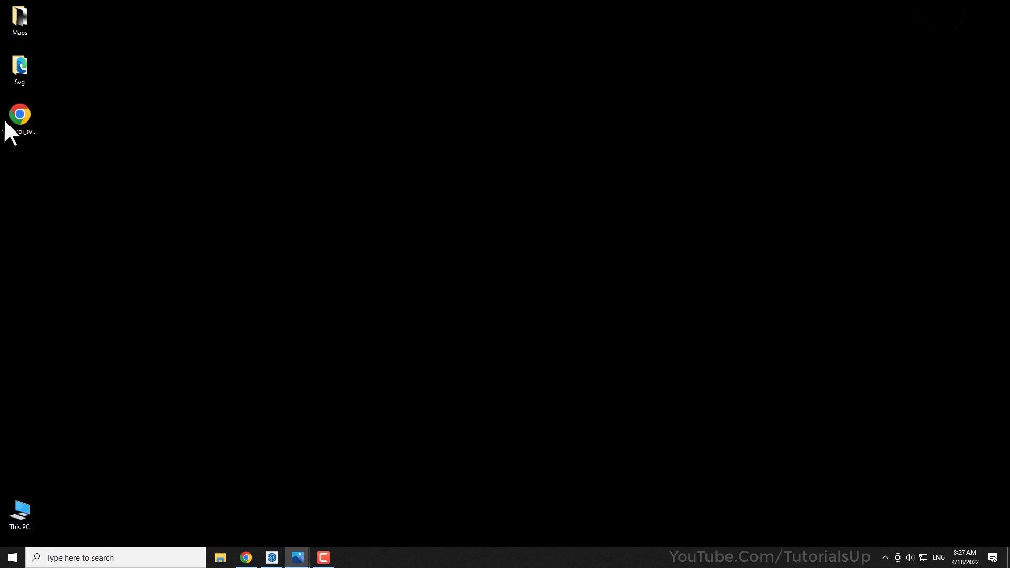
Open the exported voronoi_svg_export.svg from the desktop to check it, and close it to return to the Voronoi editor.
{"action": "double_click", "coordinate": [21, 115]}
{"action": "left_click", "coordinate": [540, 292]}
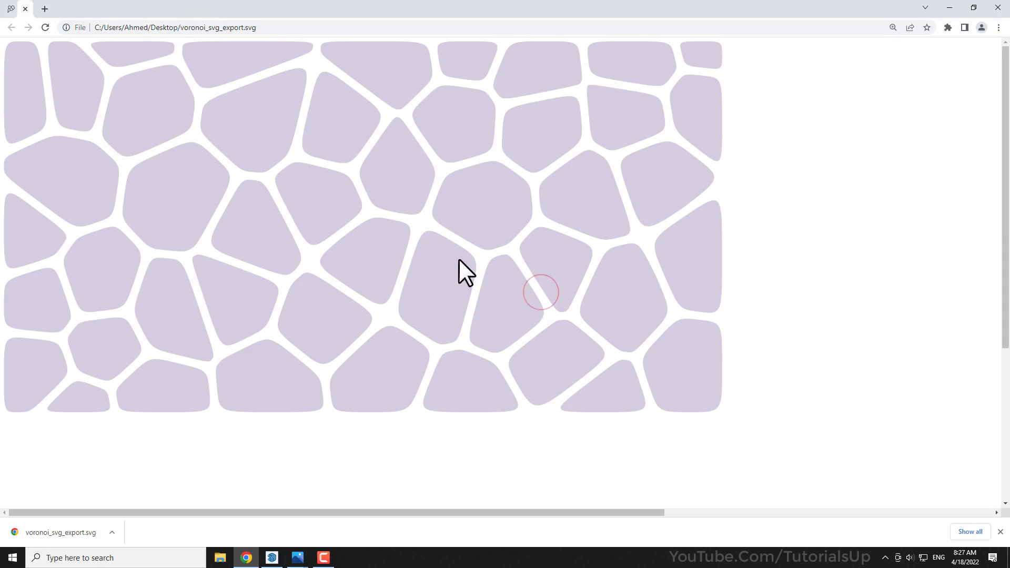
{"action": "left_click", "coordinate": [58, 10]}
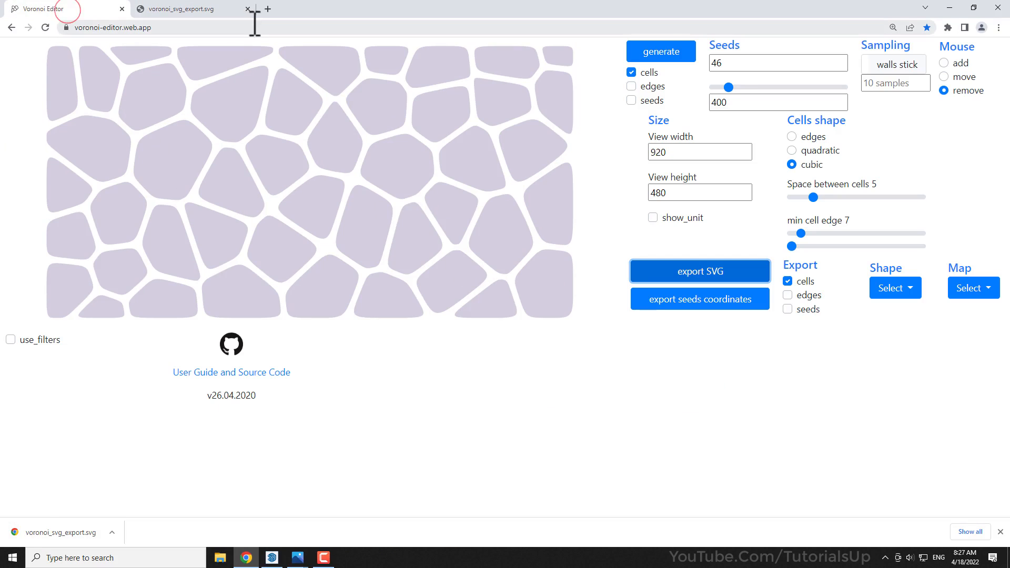
{"action": "left_click", "coordinate": [246, 8]}
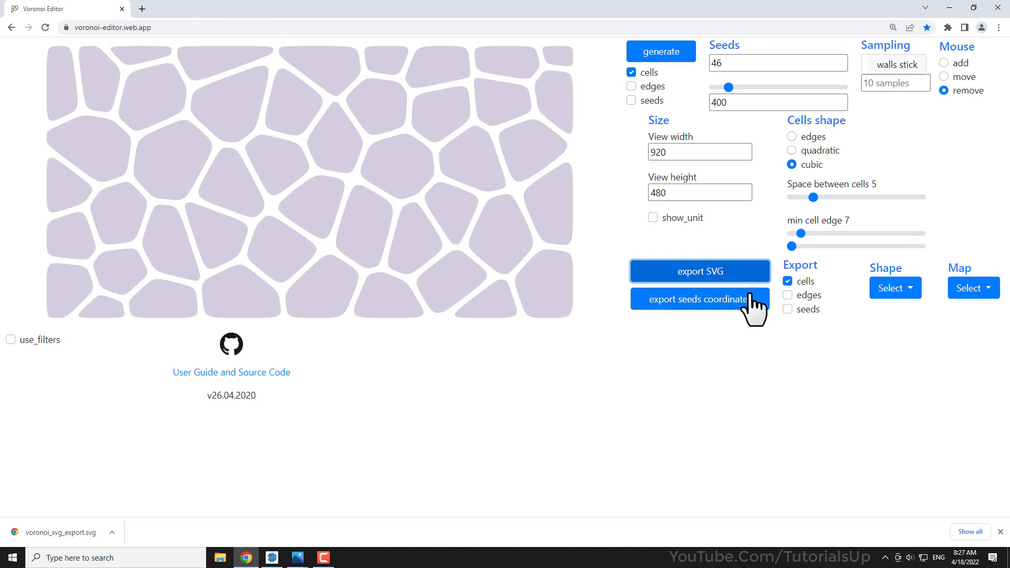
Apply a circle shape to the pattern and hide its overlay.
{"action": "left_click", "coordinate": [916, 296]}
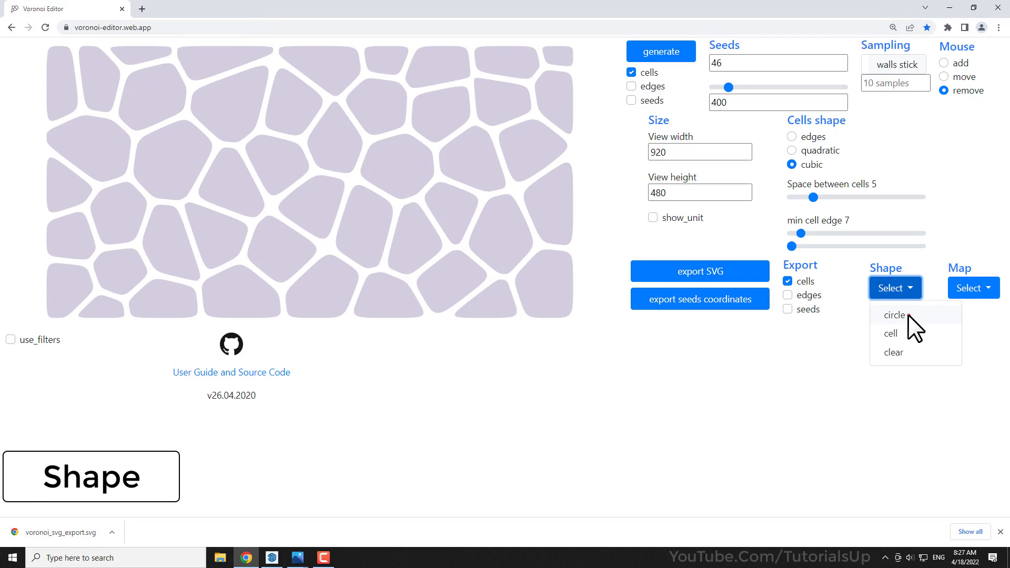
{"action": "left_click", "coordinate": [908, 315]}
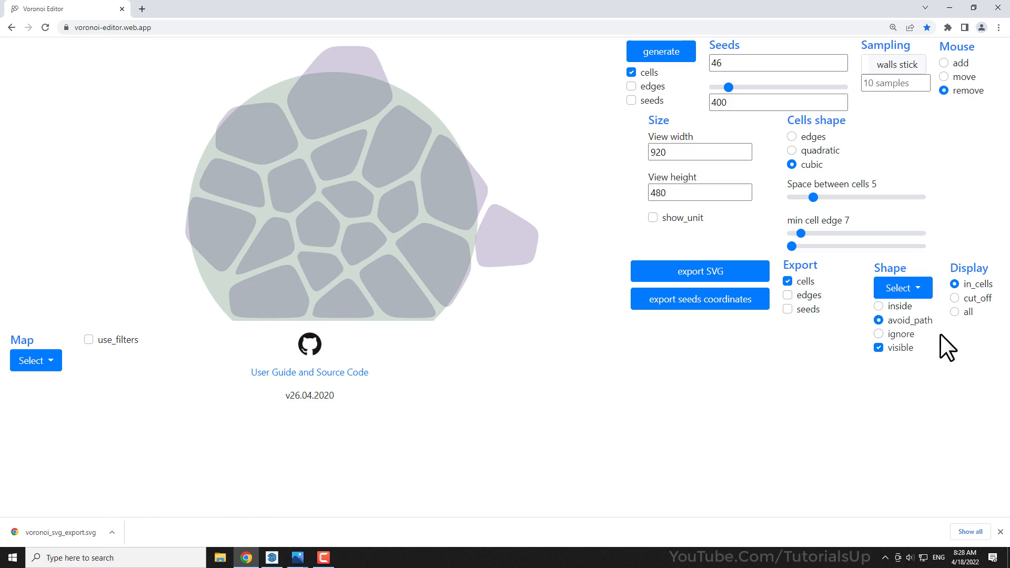
{"action": "left_click", "coordinate": [878, 347]}
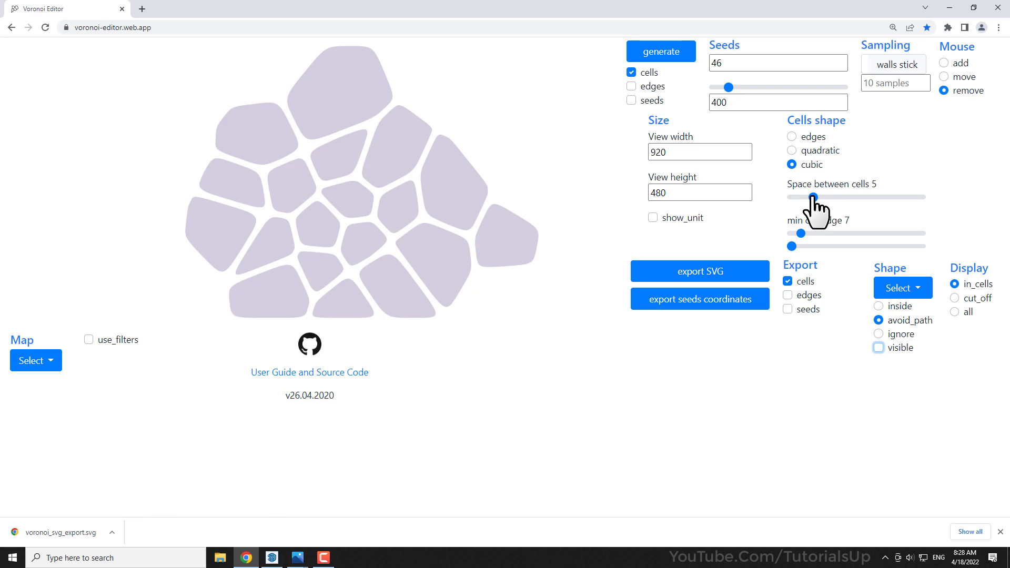
Set the seed count to 182 and place the seeds inside the circle shape.
{"action": "left_click_drag", "start_coordinate": [728, 87], "coordinate": [772, 113]}
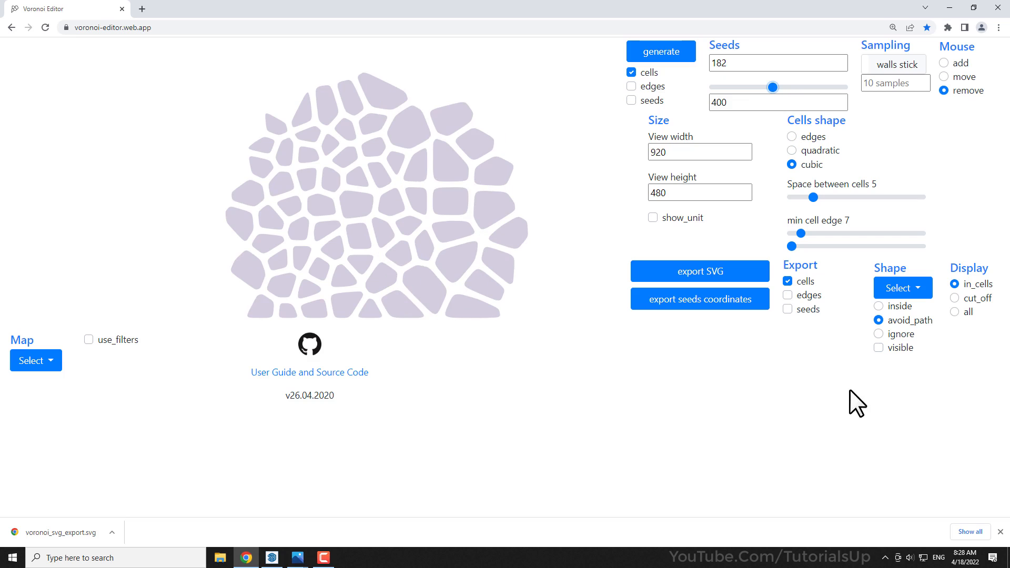
{"action": "left_click", "coordinate": [878, 305]}
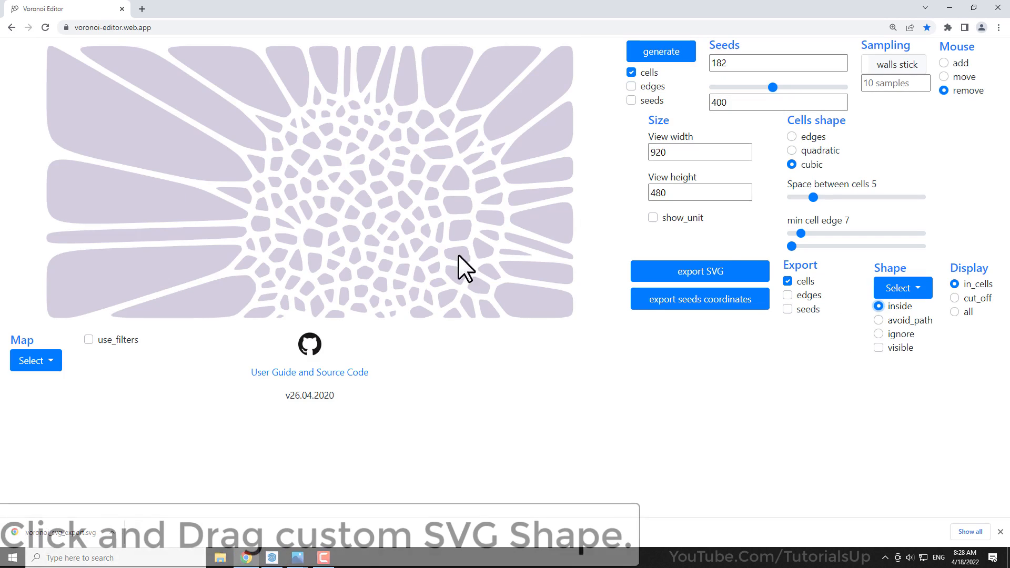
Move the browser aside, open the Svg folder on the desktop and preview Untitled-2.svg.
{"action": "left_click_drag", "start_coordinate": [413, 6], "coordinate": [706, 11]}
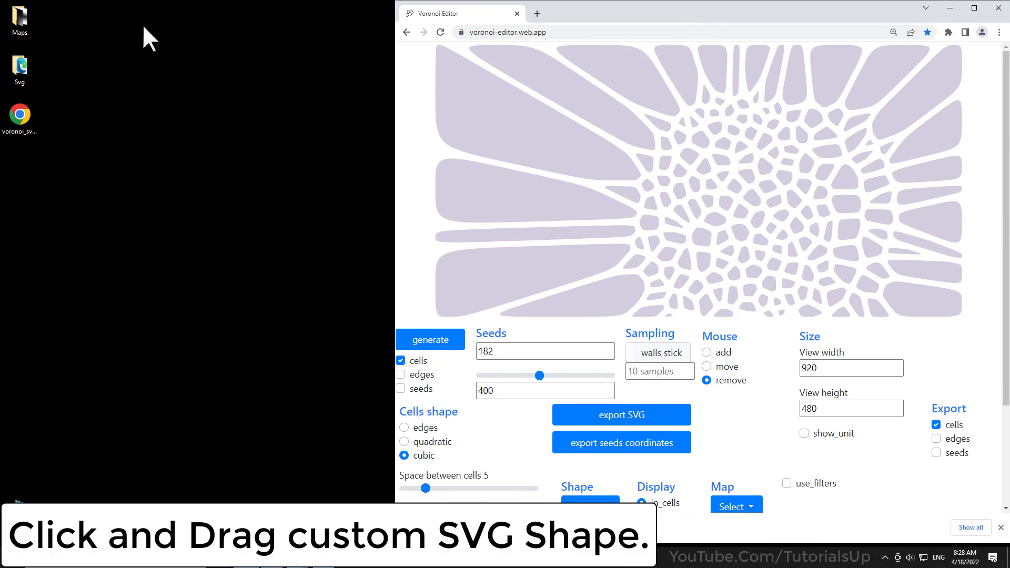
{"action": "double_click", "coordinate": [20, 67]}
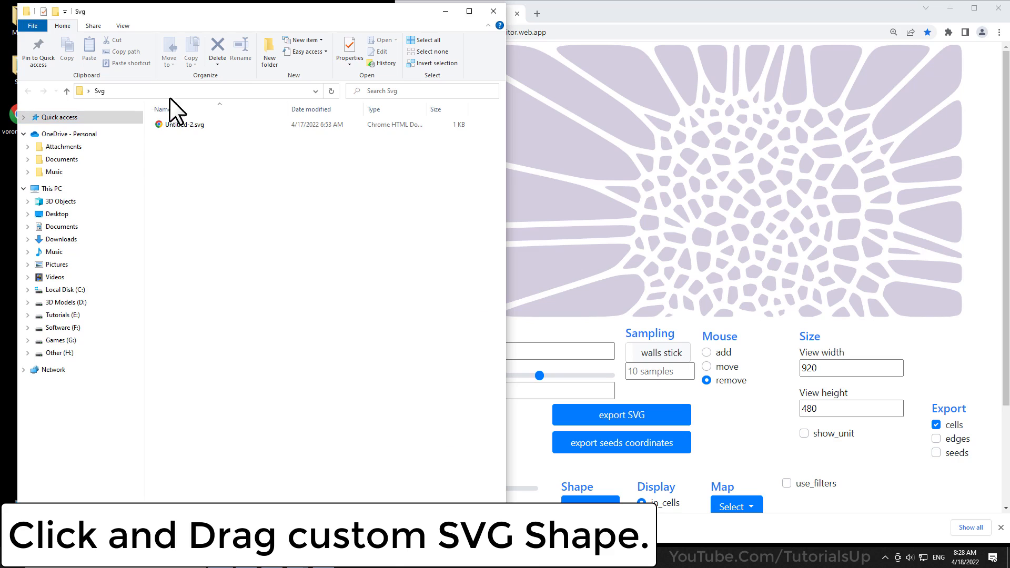
{"action": "left_click", "coordinate": [205, 125]}
{"action": "left_click_drag", "start_coordinate": [204, 124], "coordinate": [335, 105]}
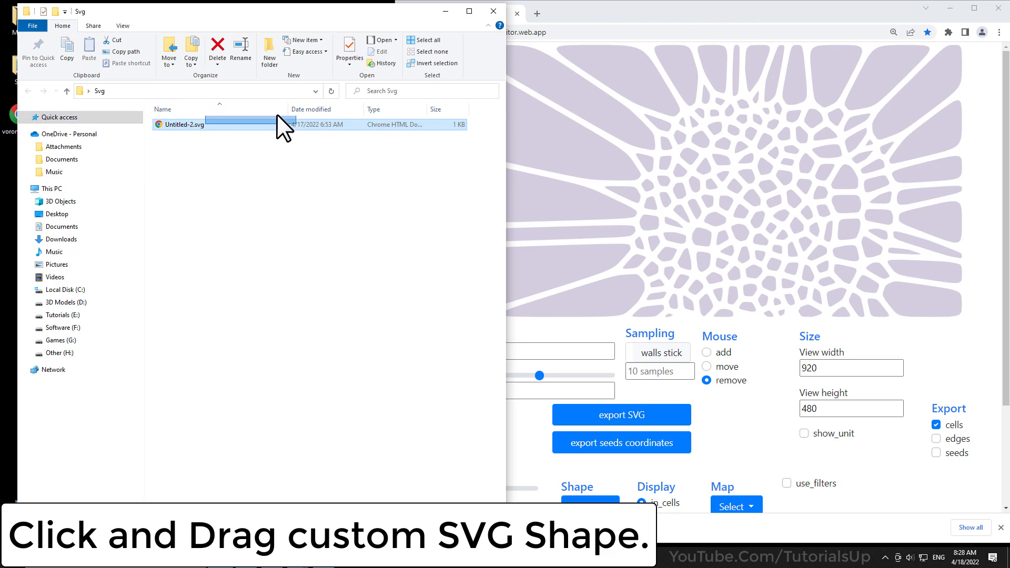
{"action": "left_click", "coordinate": [291, 215]}
{"action": "double_click", "coordinate": [177, 129]}
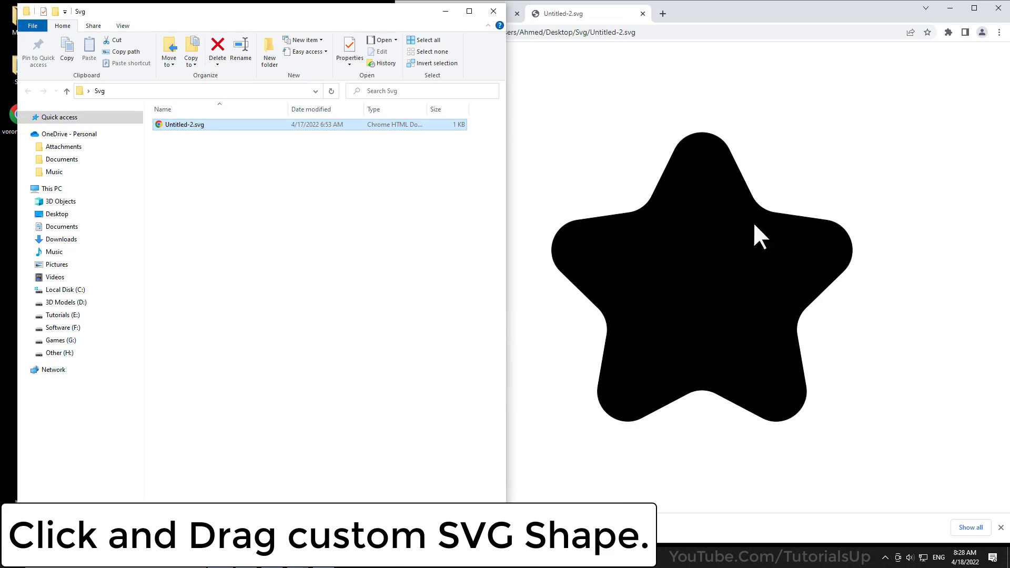
Close the star preview and load Untitled-2.svg into the Voronoi editor as the custom shape, with the editor maximized.
{"action": "left_click_drag", "start_coordinate": [384, 15], "coordinate": [241, 18]}
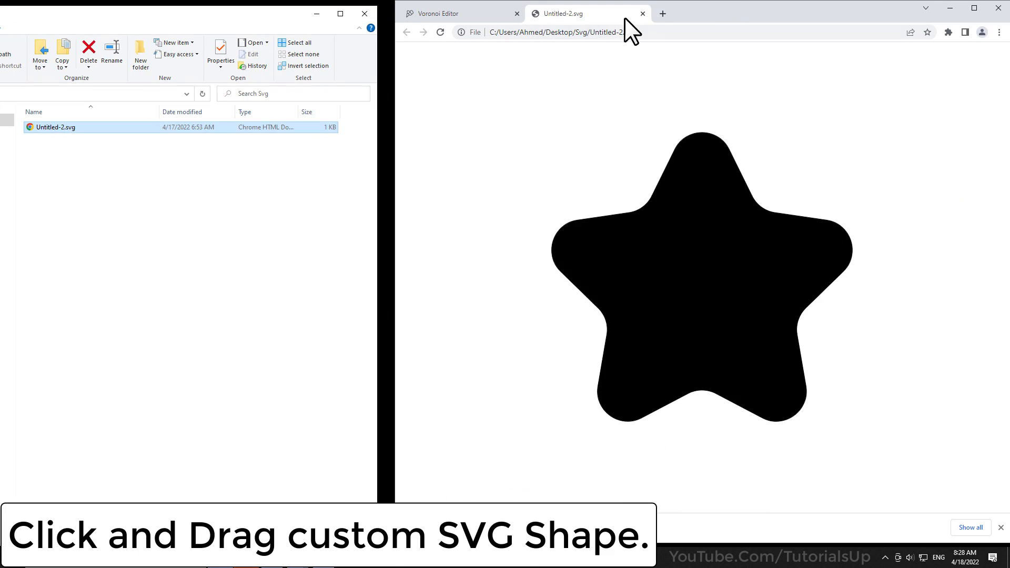
{"action": "left_click", "coordinate": [643, 15]}
{"action": "left_click_drag", "start_coordinate": [58, 127], "coordinate": [782, 204]}
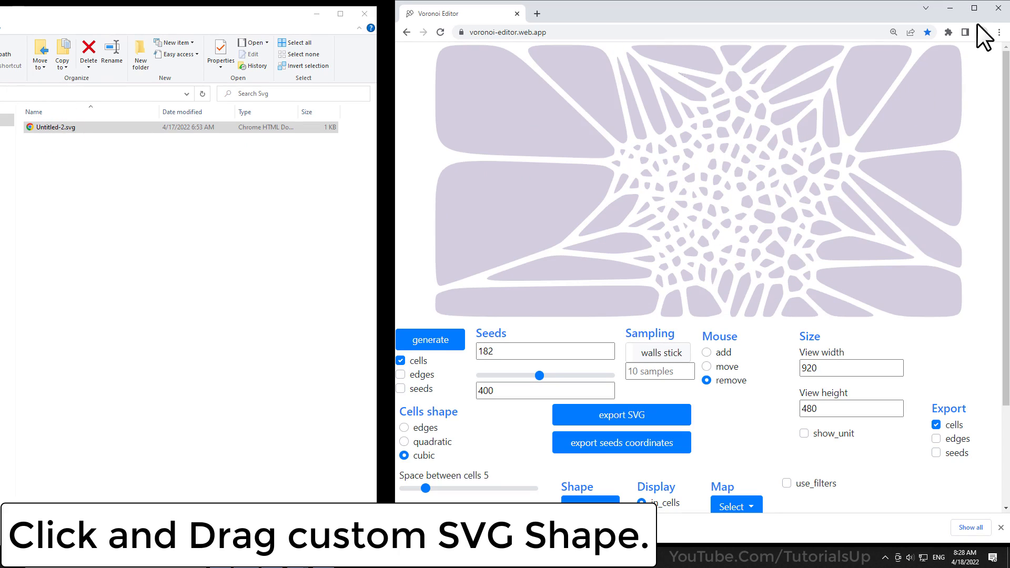
{"action": "left_click", "coordinate": [976, 9]}
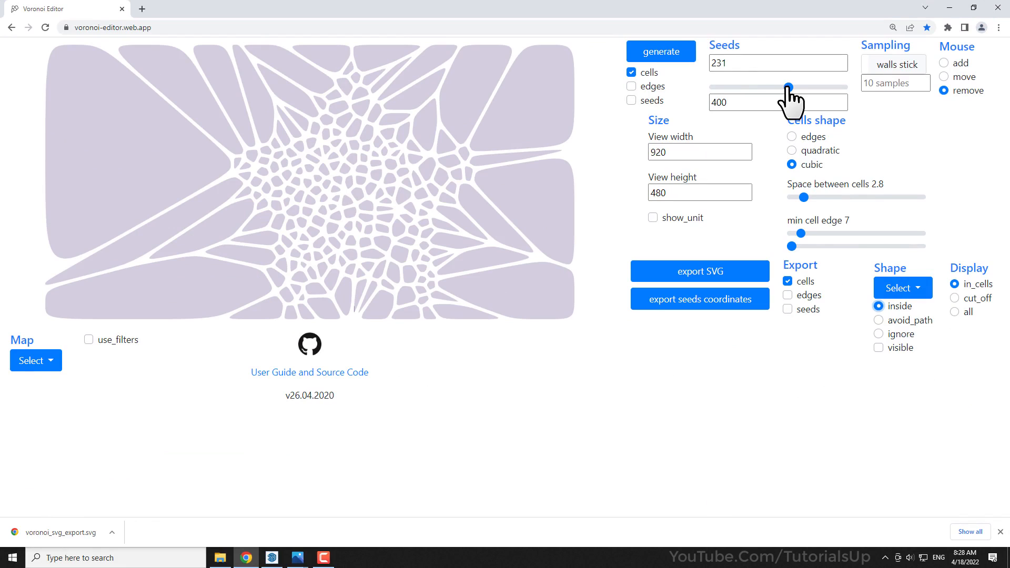
Set the seed count to 312, the space between cells to 1.6 and the cells shape to edges.
{"action": "left_click_drag", "start_coordinate": [787, 89], "coordinate": [813, 96]}
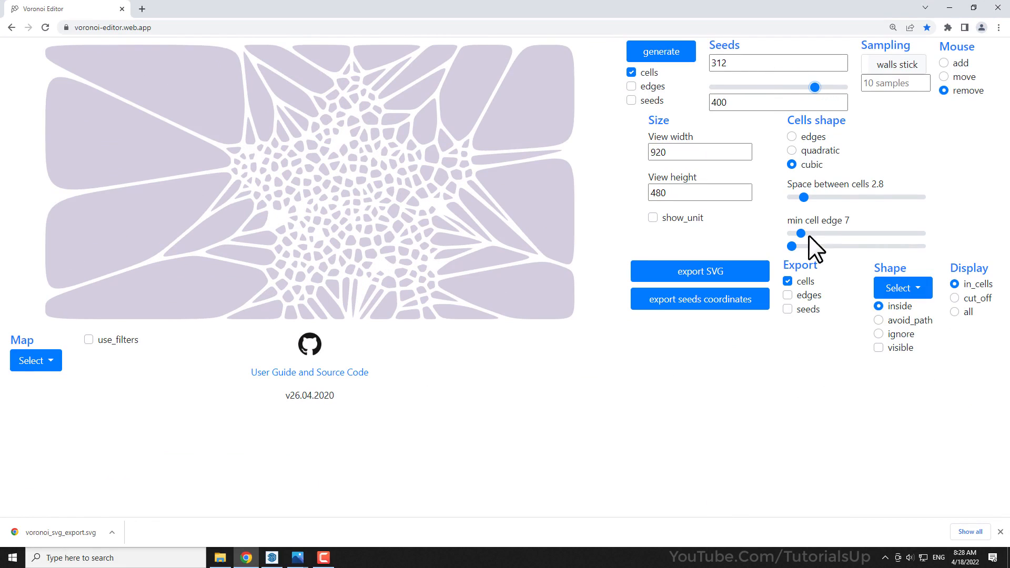
{"action": "left_click_drag", "start_coordinate": [803, 198], "coordinate": [799, 198]}
{"action": "left_click", "coordinate": [792, 136]}
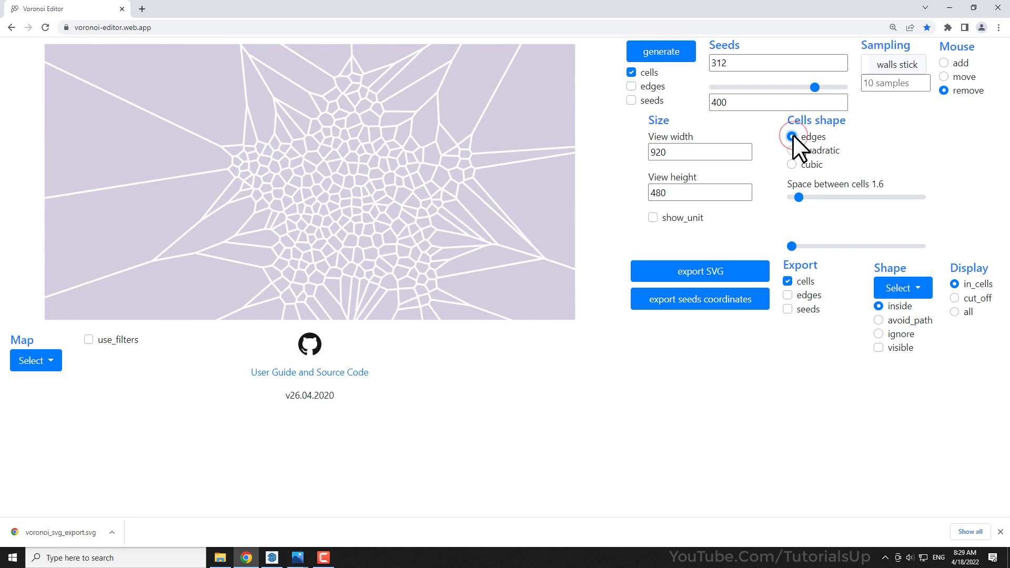
Try avoid_path seed placement for the star shape, settle on ignore, and raise the seed count to 400.
{"action": "left_click", "coordinate": [877, 321]}
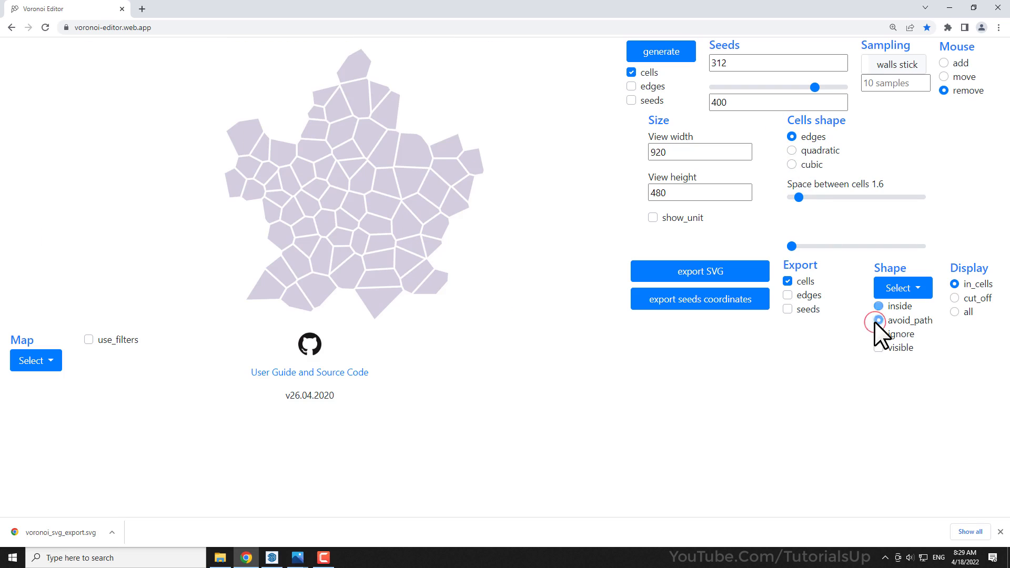
{"action": "left_click", "coordinate": [879, 334]}
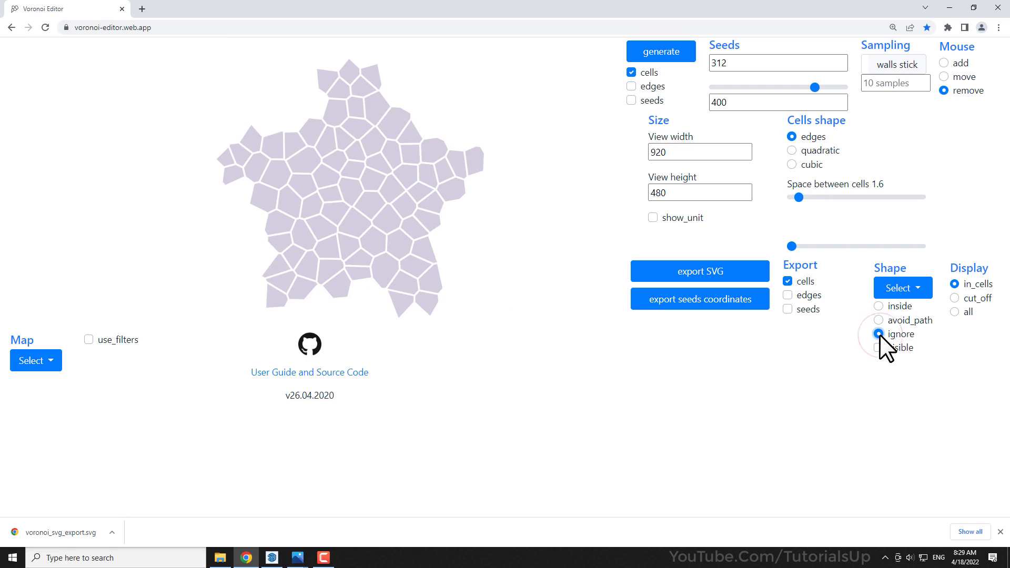
{"action": "left_click_drag", "start_coordinate": [814, 87], "coordinate": [875, 88]}
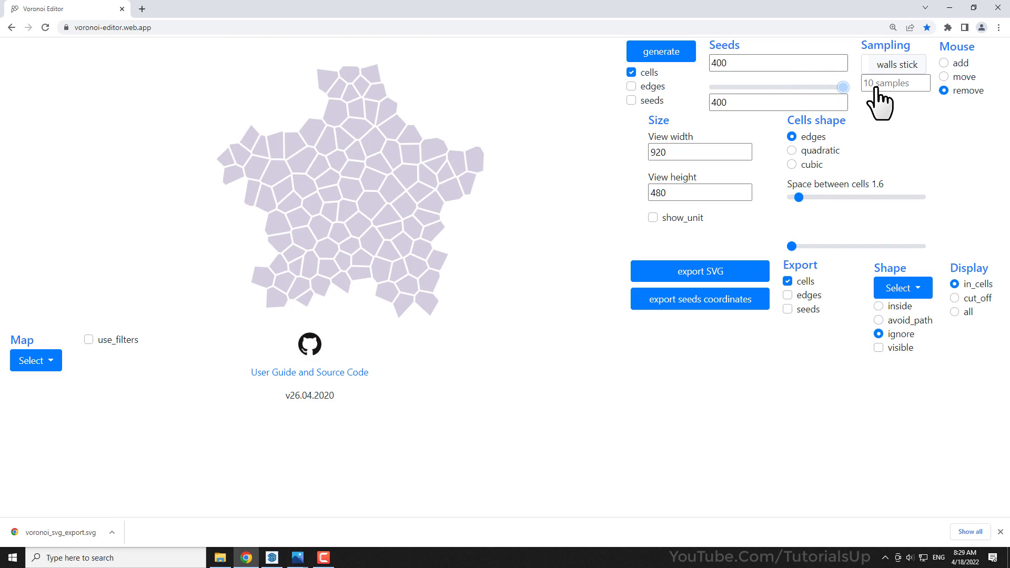
Change the cells shape to cubic and set the display to all.
{"action": "left_click", "coordinate": [791, 164]}
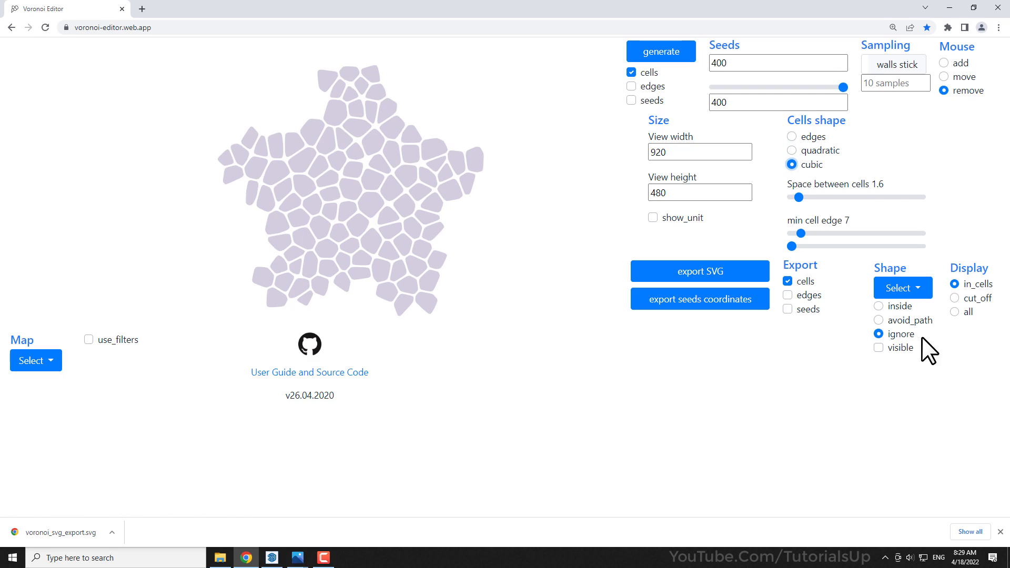
{"action": "left_click", "coordinate": [954, 311]}
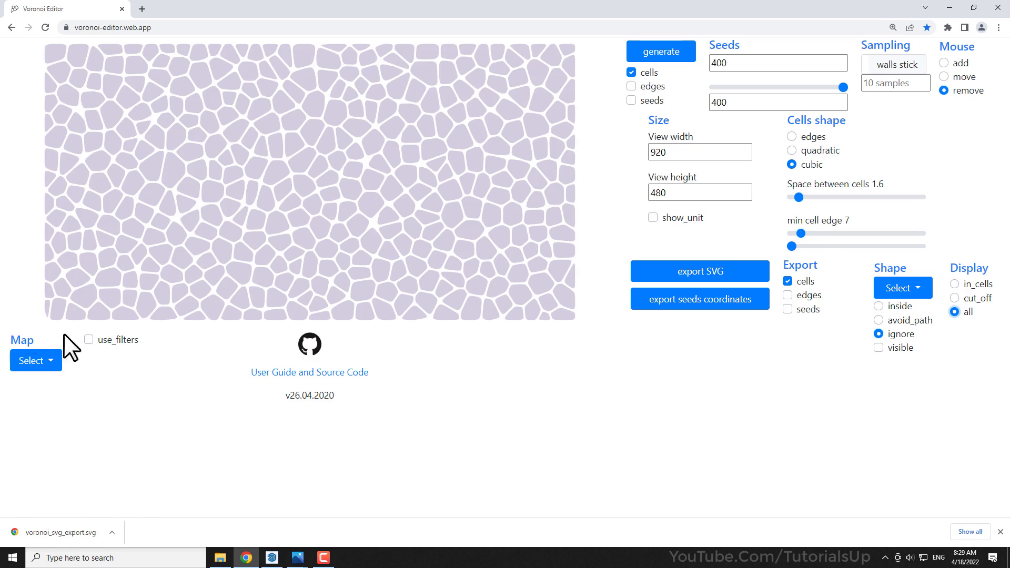
Apply the horizontal gradient map and set its Cost Vs Dist to 17.
{"action": "left_click", "coordinate": [51, 362]}
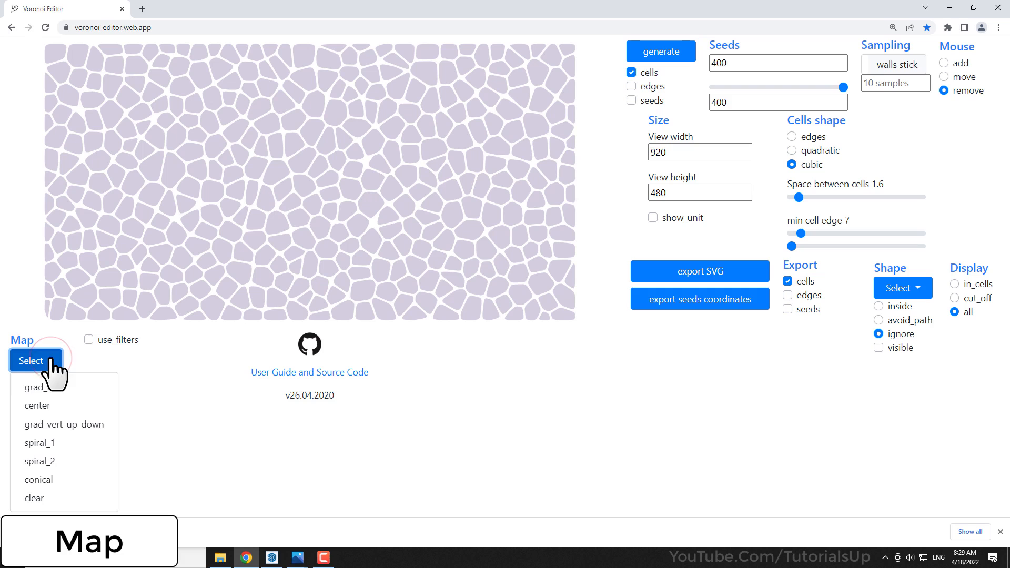
{"action": "left_click", "coordinate": [54, 388]}
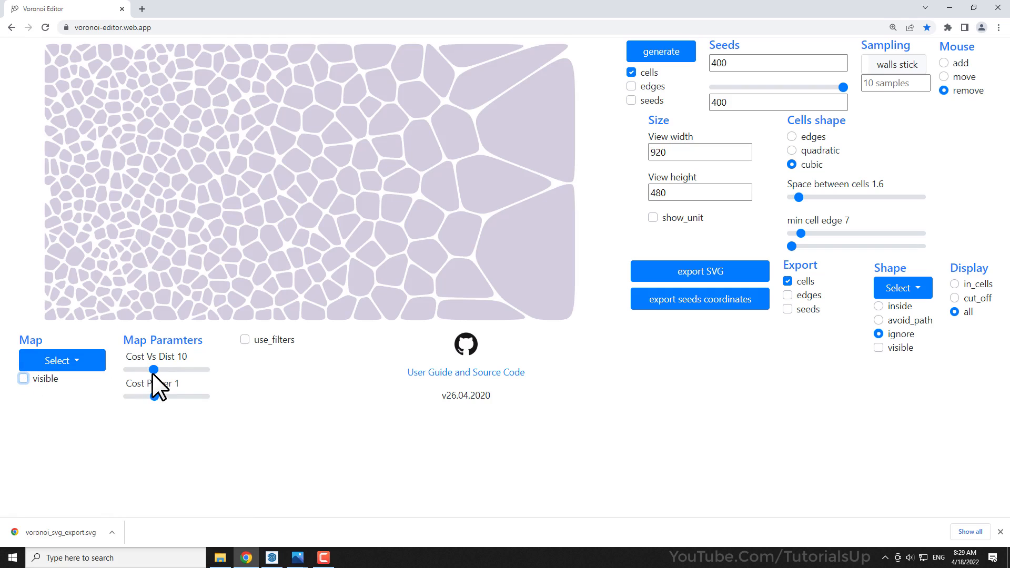
{"action": "left_click_drag", "start_coordinate": [154, 369], "coordinate": [170, 371]}
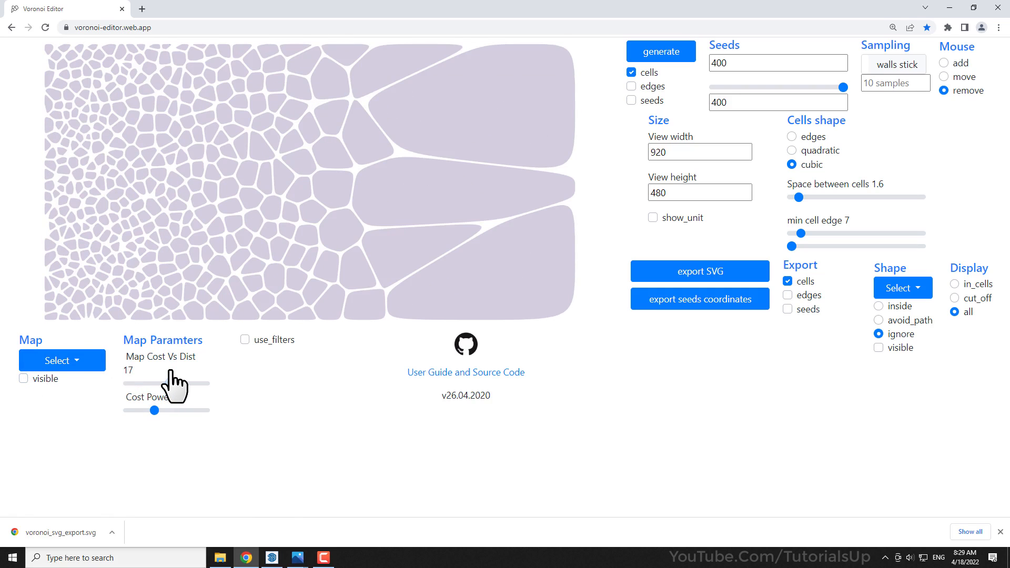
Apply the center map, regenerate the pattern with it, and briefly show and hide the map overlay.
{"action": "left_click", "coordinate": [59, 365]}
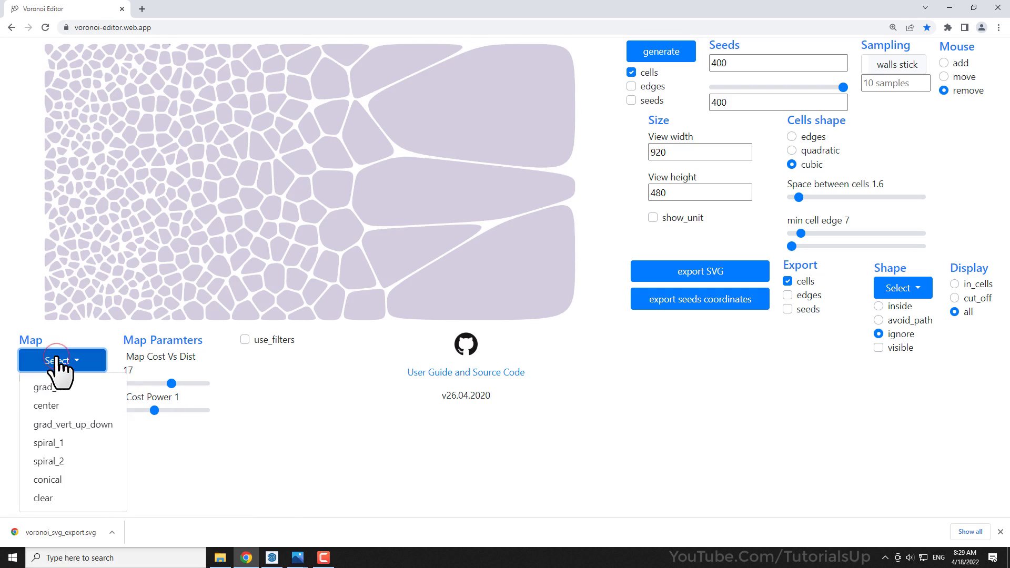
{"action": "left_click", "coordinate": [59, 406]}
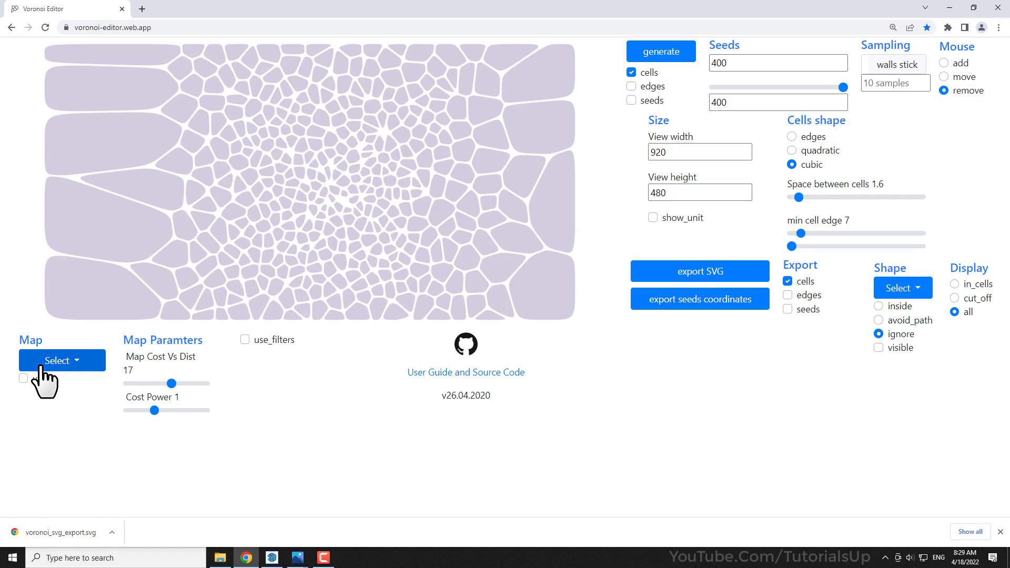
{"action": "left_click", "coordinate": [40, 364]}
{"action": "left_click", "coordinate": [42, 405]}
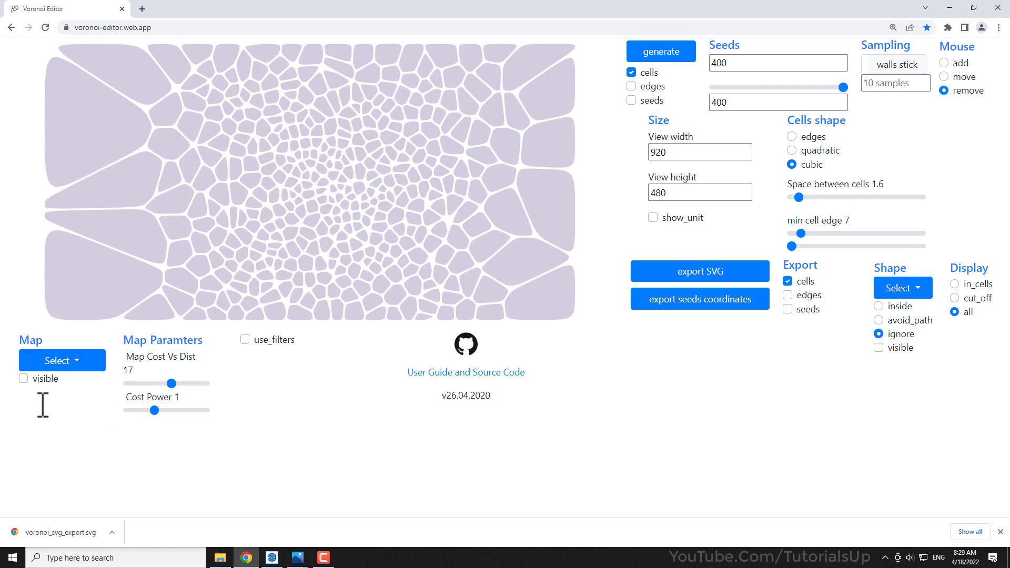
{"action": "left_click", "coordinate": [23, 378]}
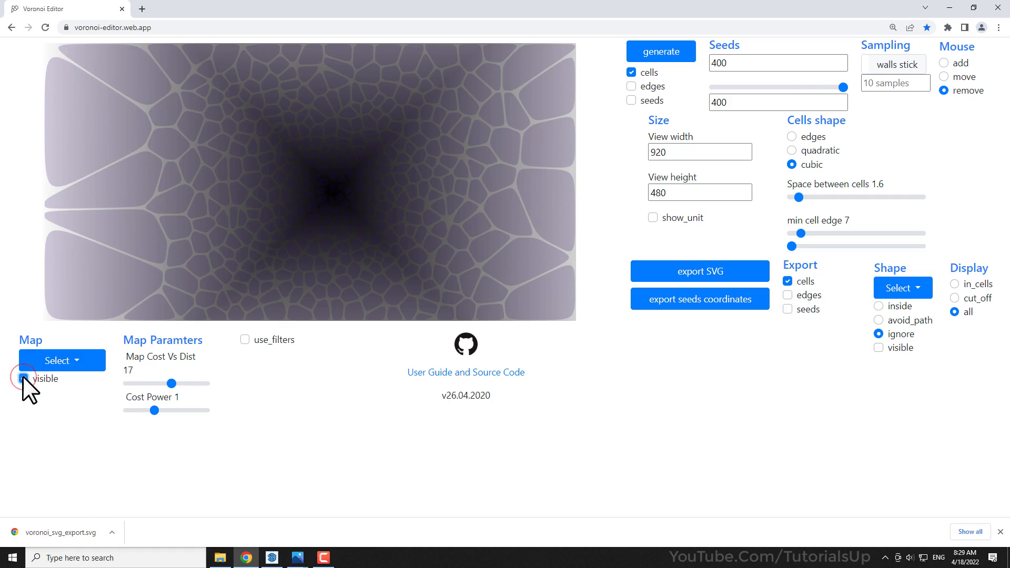
{"action": "left_click", "coordinate": [23, 377]}
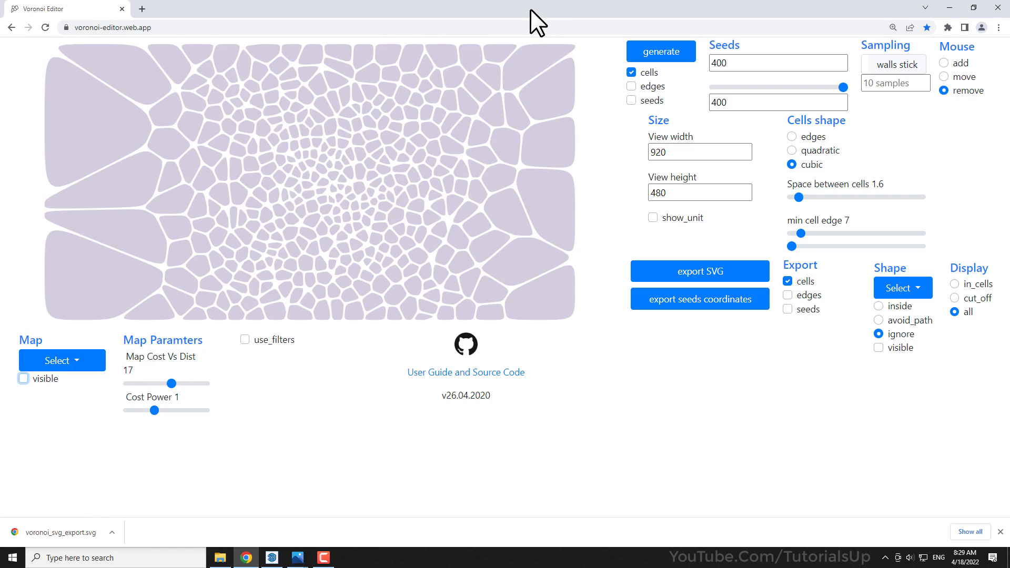
Close the Svg folder and open the Maps folder from the desktop, arranged beside the browser.
{"action": "double_click", "coordinate": [530, 9]}
{"action": "left_click_drag", "start_coordinate": [632, 11], "coordinate": [690, 14]}
{"action": "left_click", "coordinate": [368, 15]}
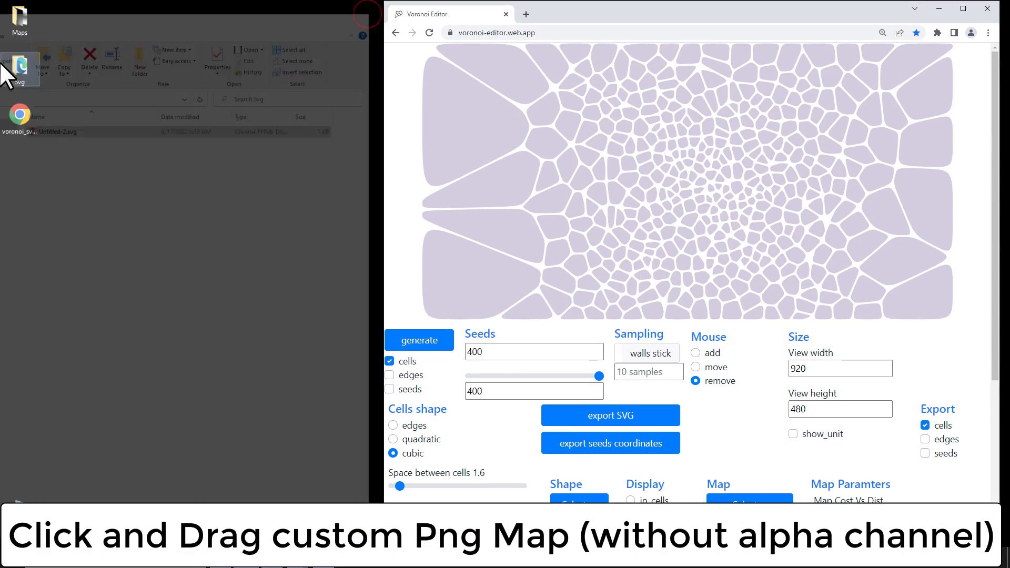
{"action": "double_click", "coordinate": [18, 24]}
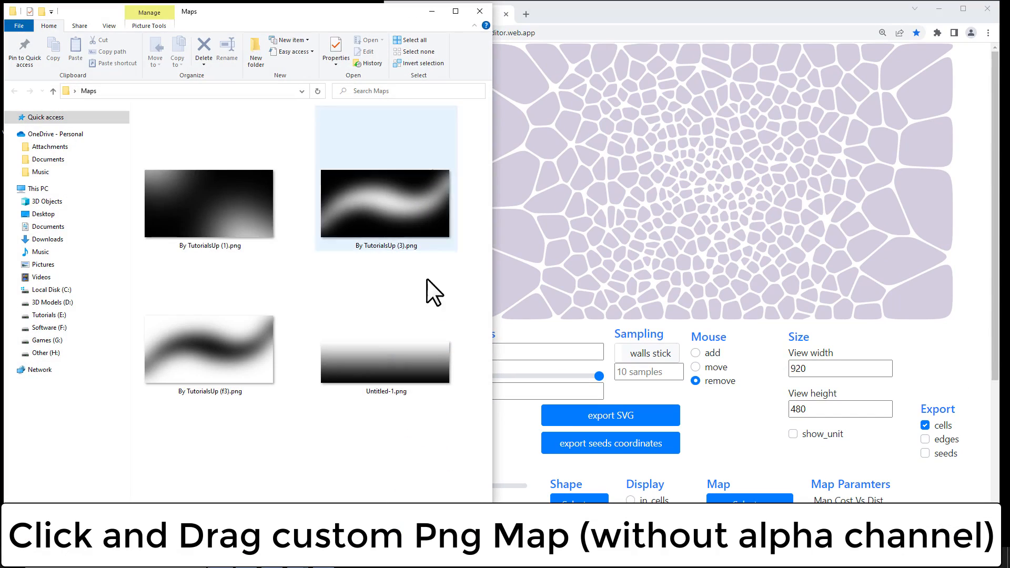
{"action": "left_click_drag", "start_coordinate": [494, 303], "coordinate": [379, 292]}
Load By TutorialsUp (3).png as the custom map, with Cost Vs Dist set to 15 and Cost Power to 0.9.
{"action": "left_click_drag", "start_coordinate": [238, 359], "coordinate": [667, 234]}
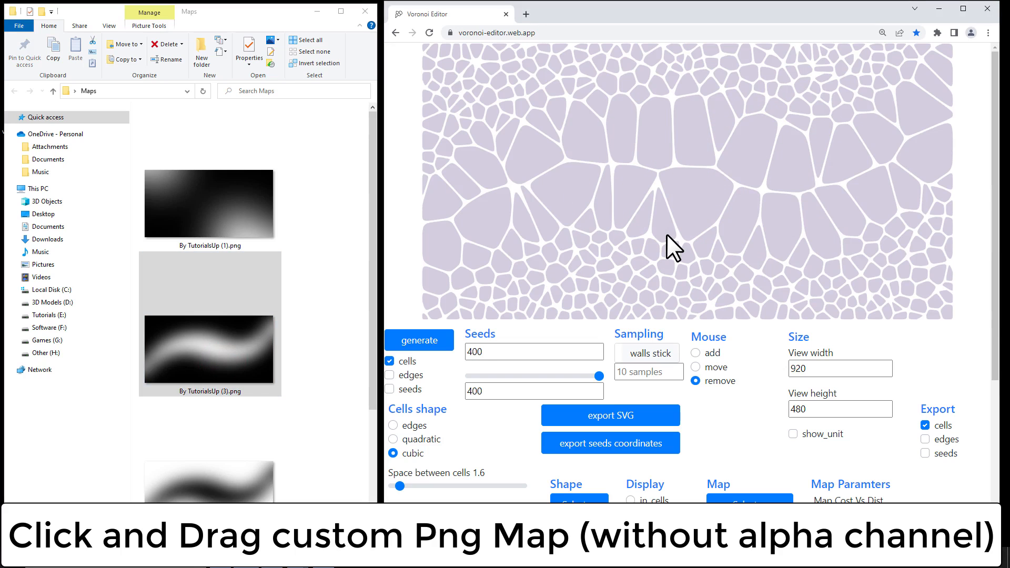
{"action": "scroll", "coordinate": [522, 371], "scroll_direction": "down", "scroll_amount": 2}
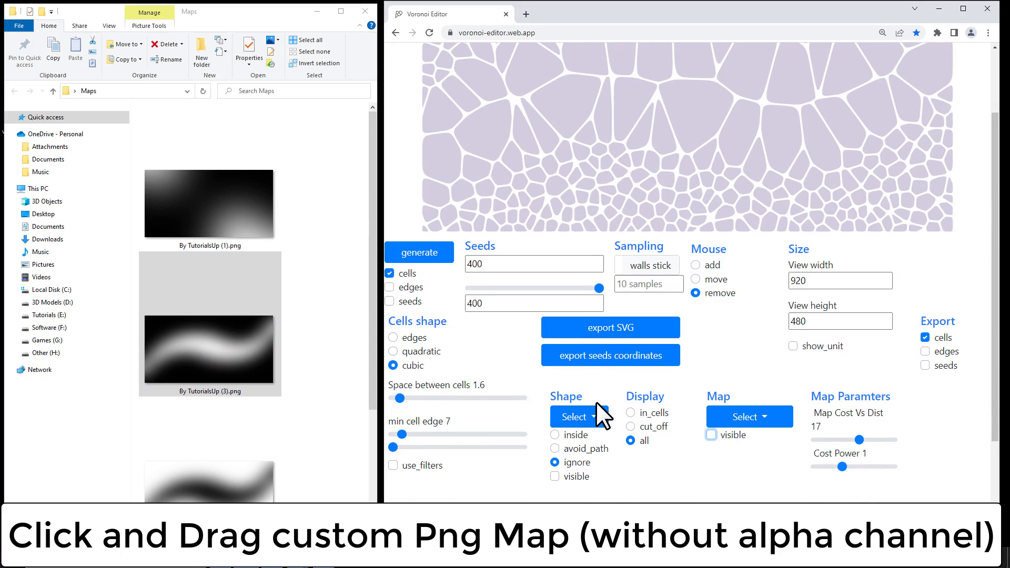
{"action": "scroll", "coordinate": [894, 453], "scroll_direction": "up", "scroll_amount": 2}
{"action": "scroll", "coordinate": [863, 468], "scroll_direction": "down", "scroll_amount": 2}
{"action": "scroll", "coordinate": [866, 452], "scroll_direction": "up", "scroll_amount": 2}
{"action": "left_click_drag", "start_coordinate": [854, 481], "coordinate": [833, 508]}
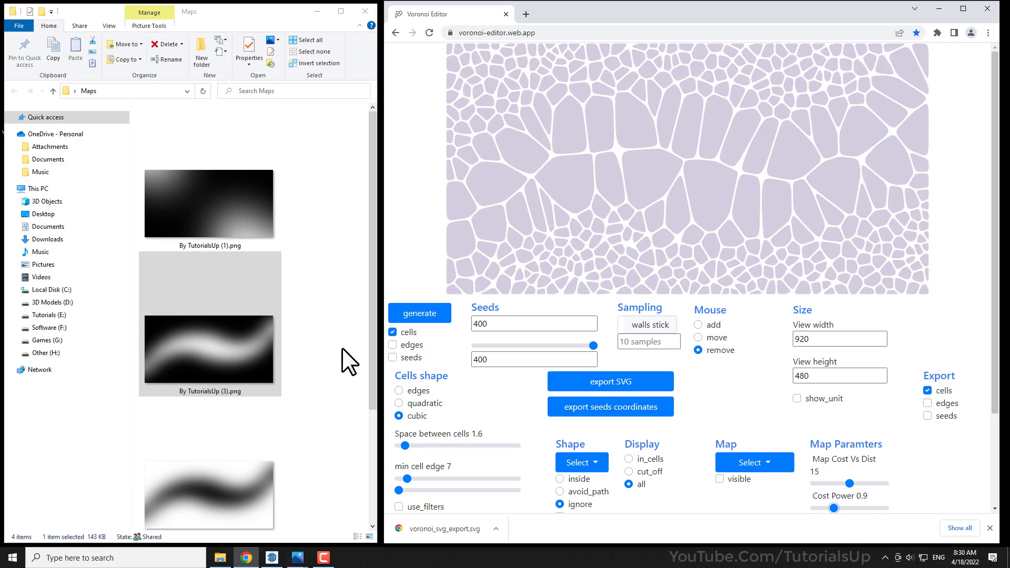
Load By TutorialsUp (f3).png as the map, with space between cells set to 1.4 and min cell edge to 4.
{"action": "scroll", "coordinate": [226, 481], "scroll_direction": "down", "scroll_amount": 1}
{"action": "left_click_drag", "start_coordinate": [197, 450], "coordinate": [709, 191]}
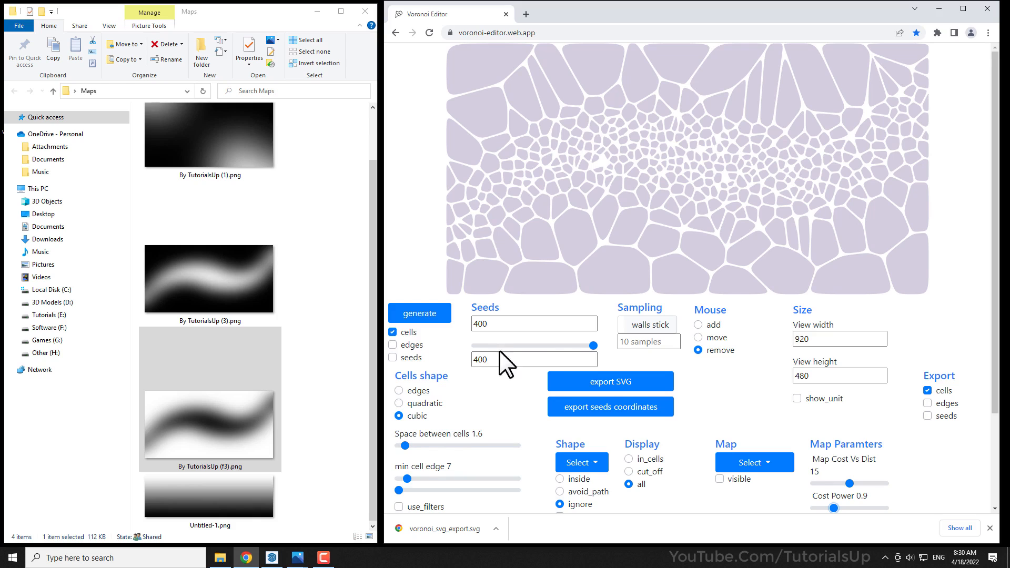
{"action": "left_click_drag", "start_coordinate": [406, 447], "coordinate": [404, 479]}
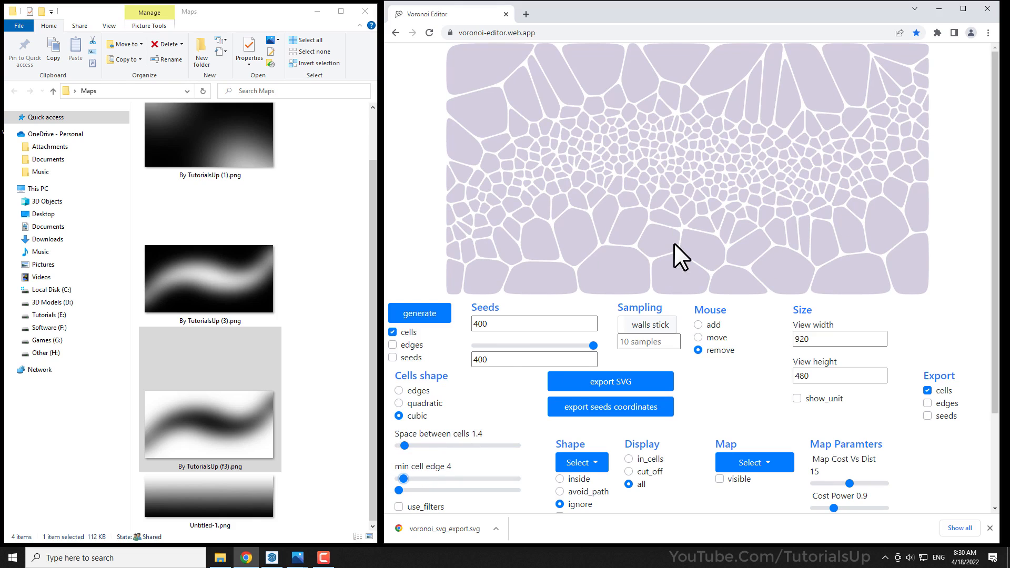
Export the pattern as SVG with cubic cells, and export it again with the cells shape set to edges.
{"action": "left_click", "coordinate": [640, 381]}
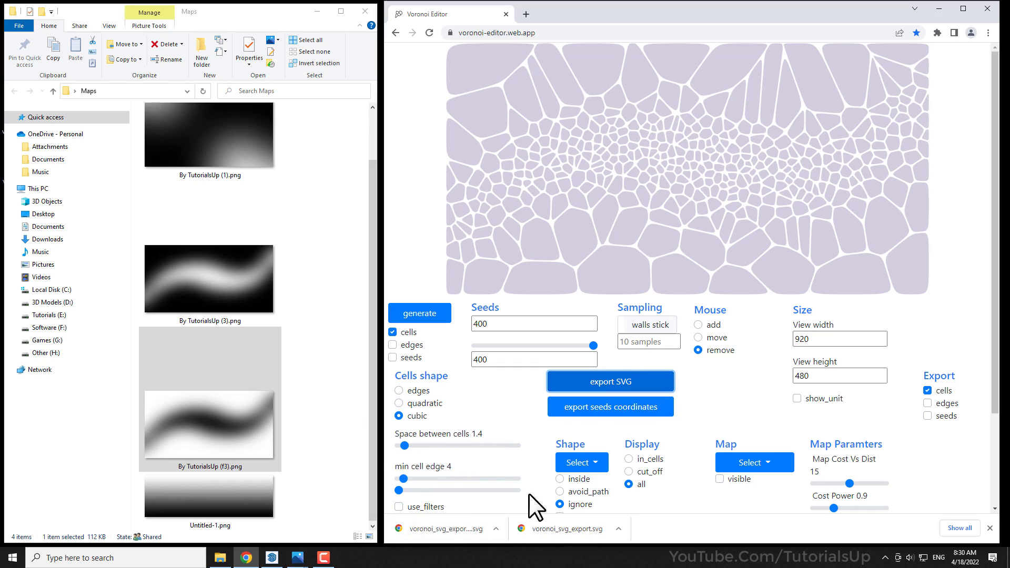
{"action": "left_click", "coordinate": [398, 390]}
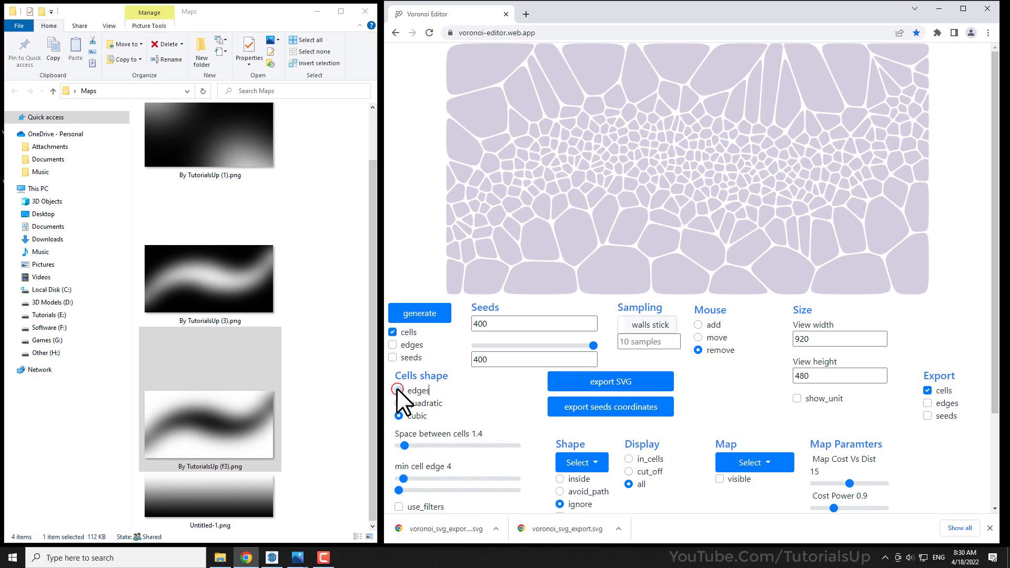
{"action": "left_click", "coordinate": [616, 383]}
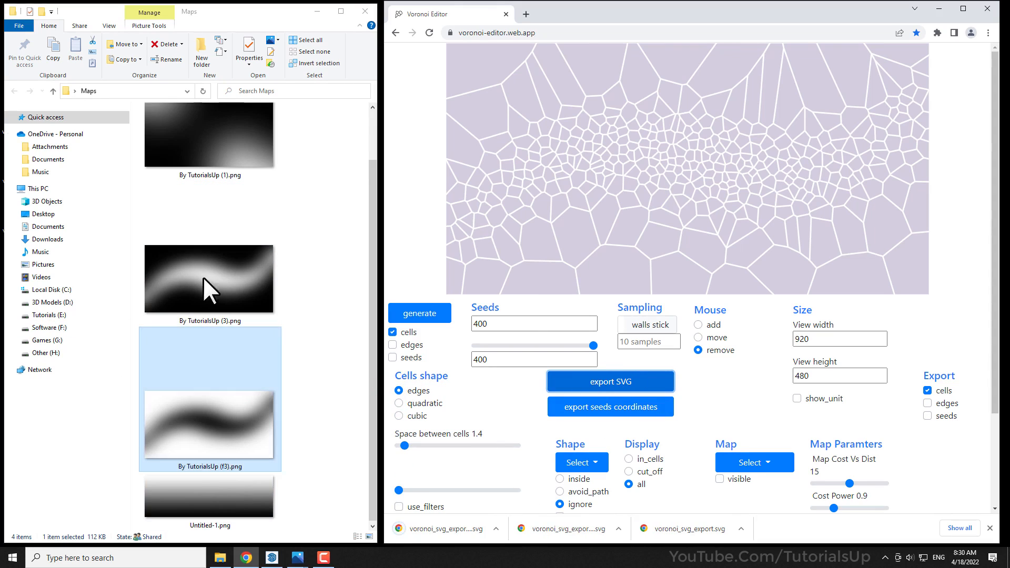
Load By TutorialsUp (1).png from the Maps folder as the map and maximize the editor window.
{"action": "scroll", "coordinate": [221, 294], "scroll_direction": "up", "scroll_amount": 1}
{"action": "left_click_drag", "start_coordinate": [226, 211], "coordinate": [740, 181]}
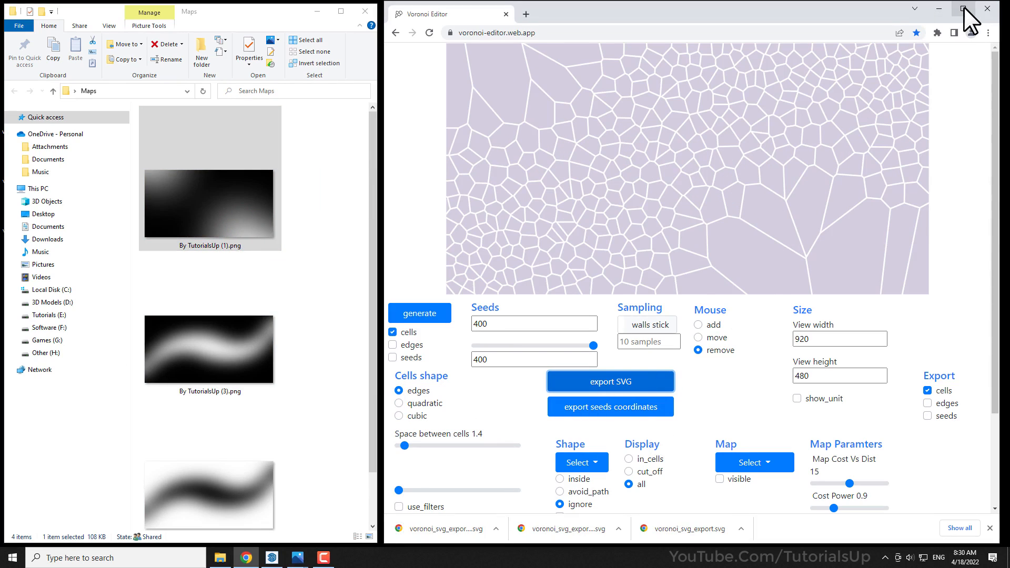
{"action": "scroll", "coordinate": [847, 380], "scroll_direction": "down", "scroll_amount": 2}
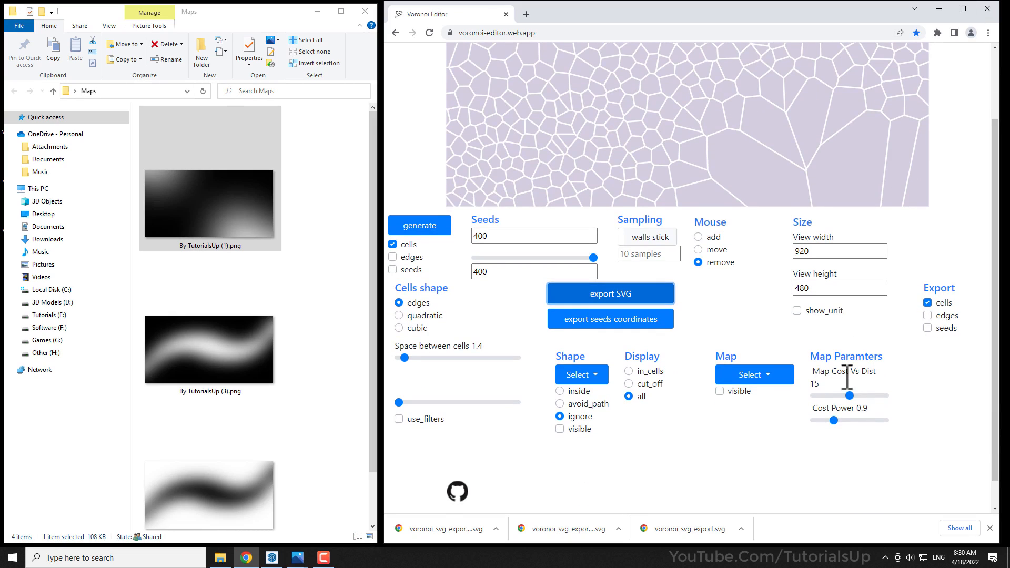
{"action": "left_click", "coordinate": [962, 9]}
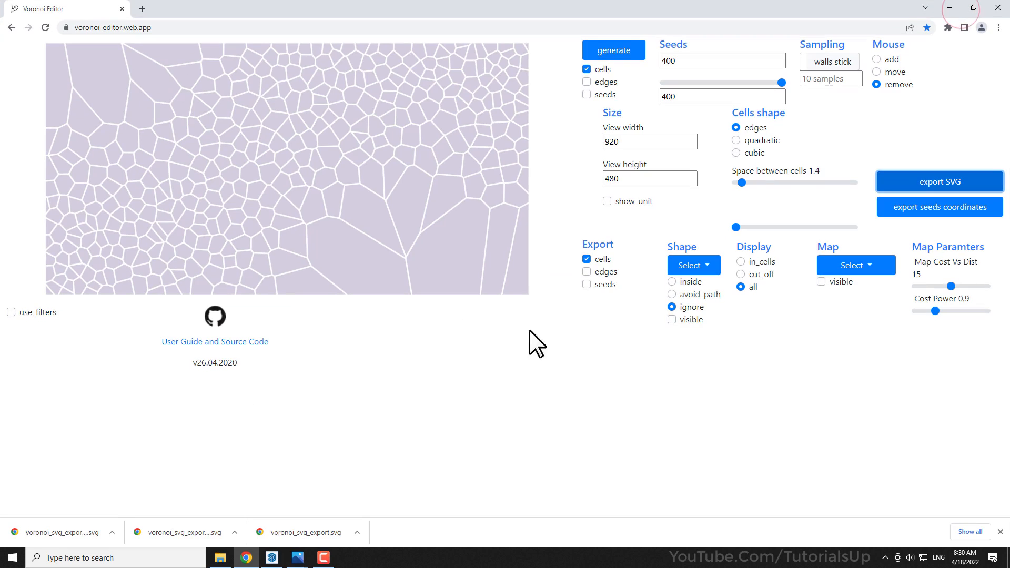
Set the cells shape to cubic and clear the current density map.
{"action": "left_click", "coordinate": [735, 152]}
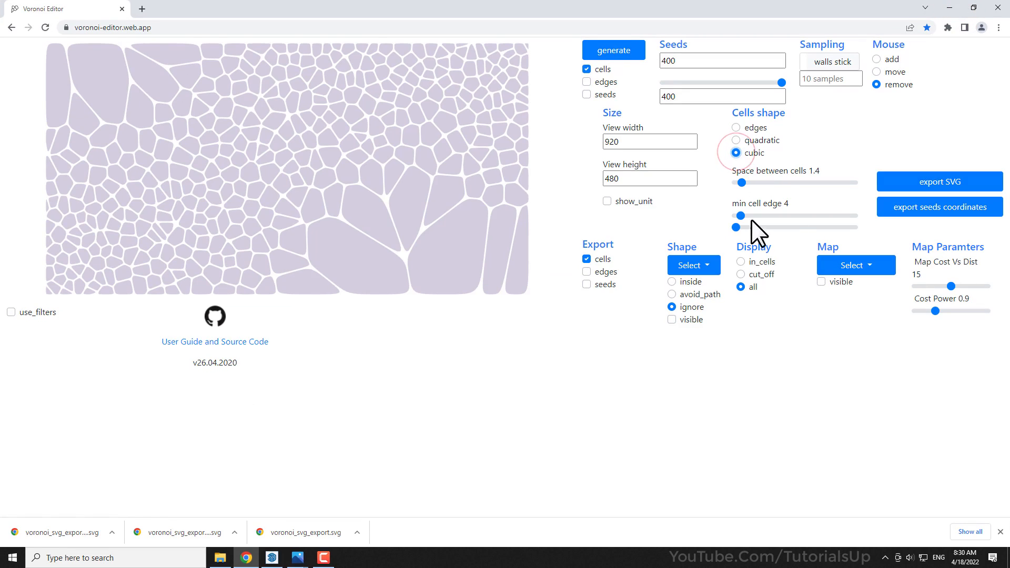
{"action": "left_click", "coordinate": [868, 268]}
{"action": "left_click", "coordinate": [845, 394]}
Set the view height to 300, the number of seeds to 56 and the space between cells to 3.2.
{"action": "left_click_drag", "start_coordinate": [782, 83], "coordinate": [686, 84]}
{"action": "double_click", "coordinate": [643, 142]}
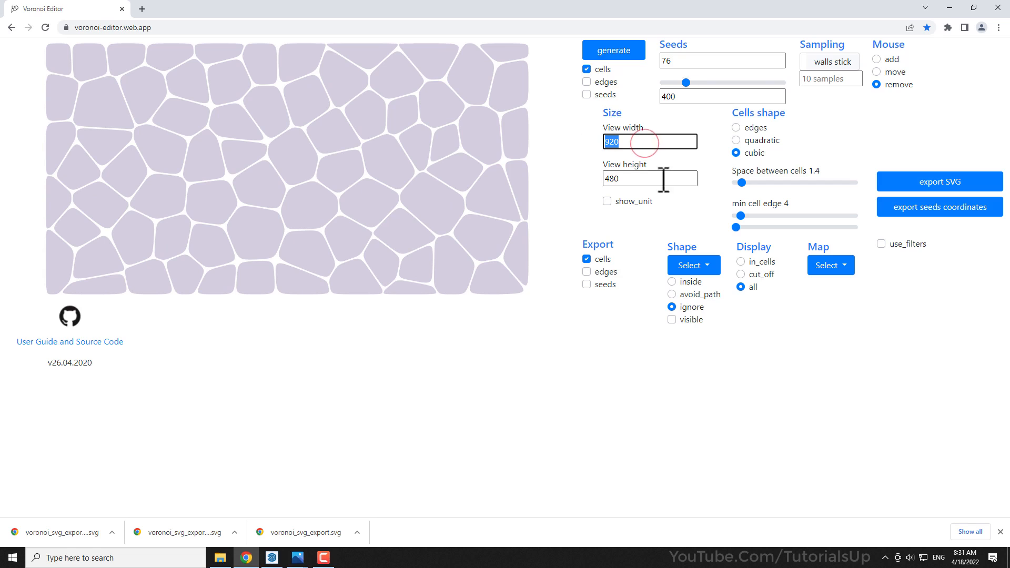
{"action": "double_click", "coordinate": [641, 180]}
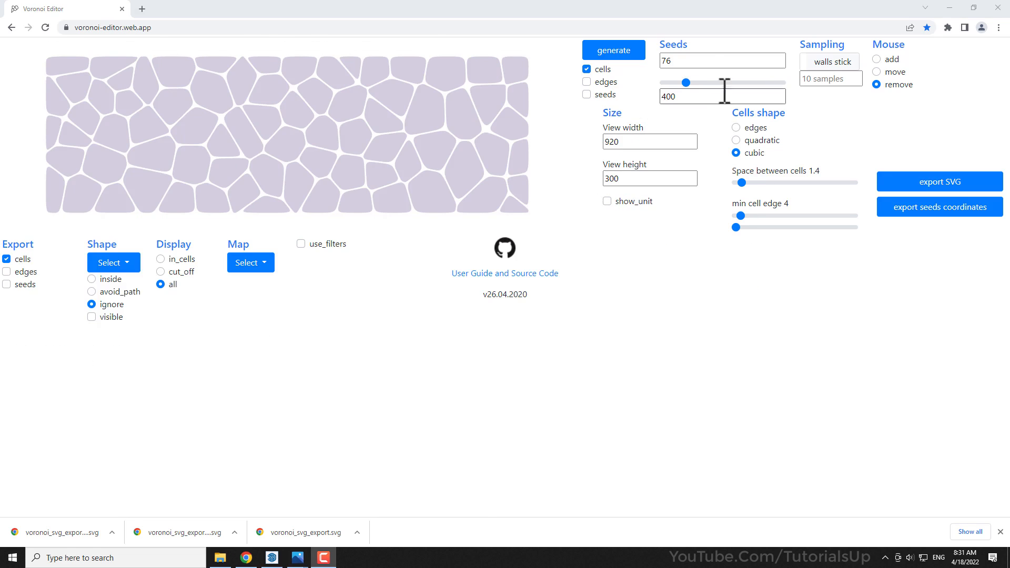
{"action": "mouse_move", "coordinate": [685, 83]}
{"action": "left_mouse_down"}
{"action": "mouse_move", "coordinate": [671, 83]}
{"action": "mouse_move", "coordinate": [680, 84]}
{"action": "left_mouse_up"}
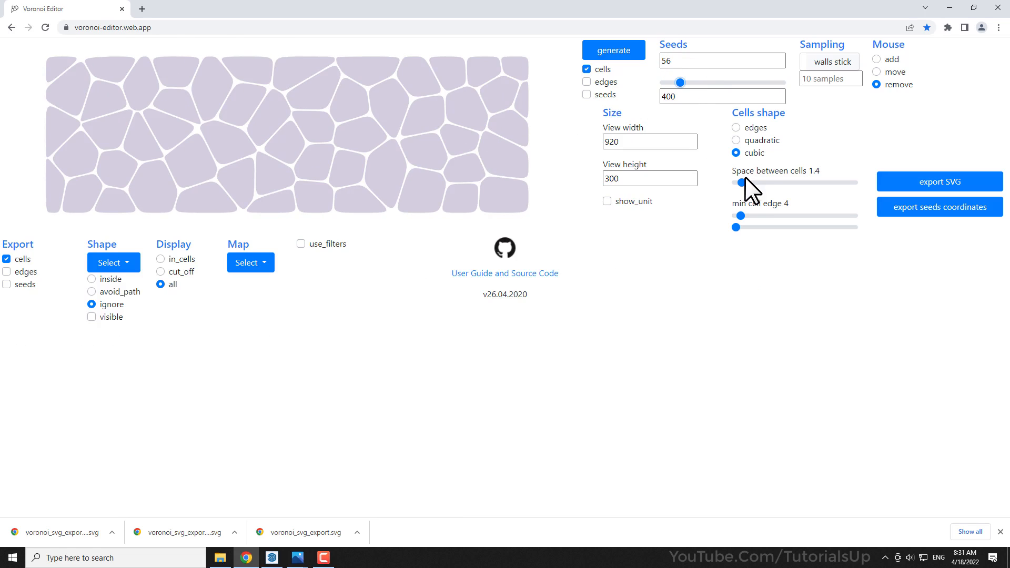
{"action": "left_click_drag", "start_coordinate": [741, 183], "coordinate": [750, 183]}
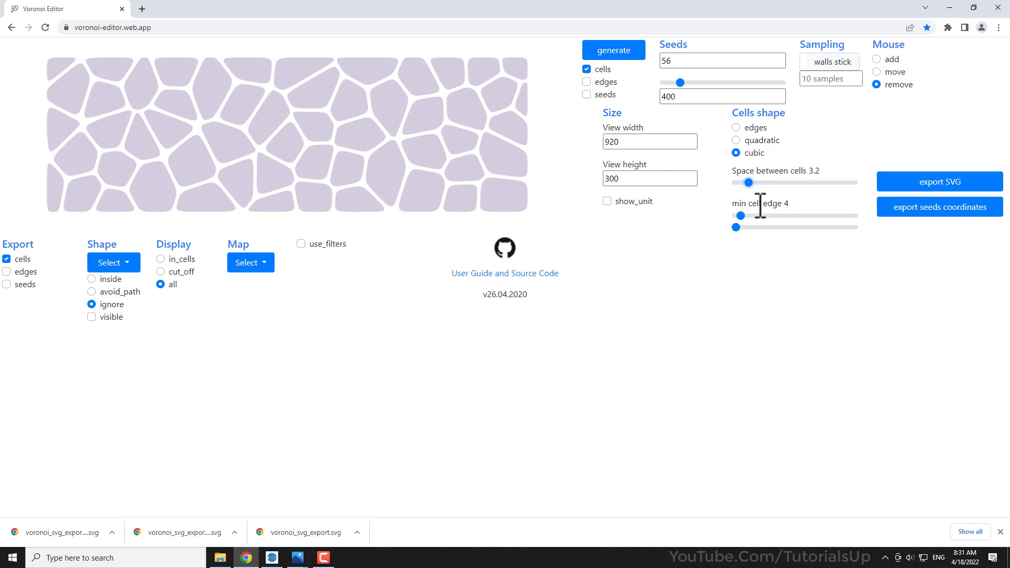
Apply a built-in gradient map, preview Untitled-1.png from the Maps folder, load it as the map instead and maximize the editor window.
{"action": "left_click", "coordinate": [252, 262]}
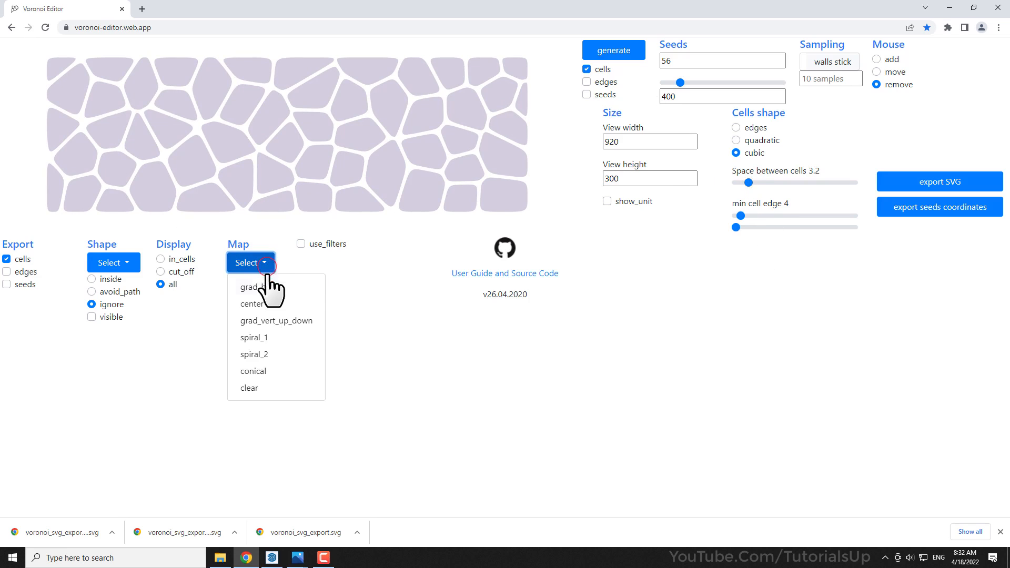
{"action": "left_click", "coordinate": [257, 288]}
{"action": "left_click_drag", "start_coordinate": [437, 14], "coordinate": [694, 13]}
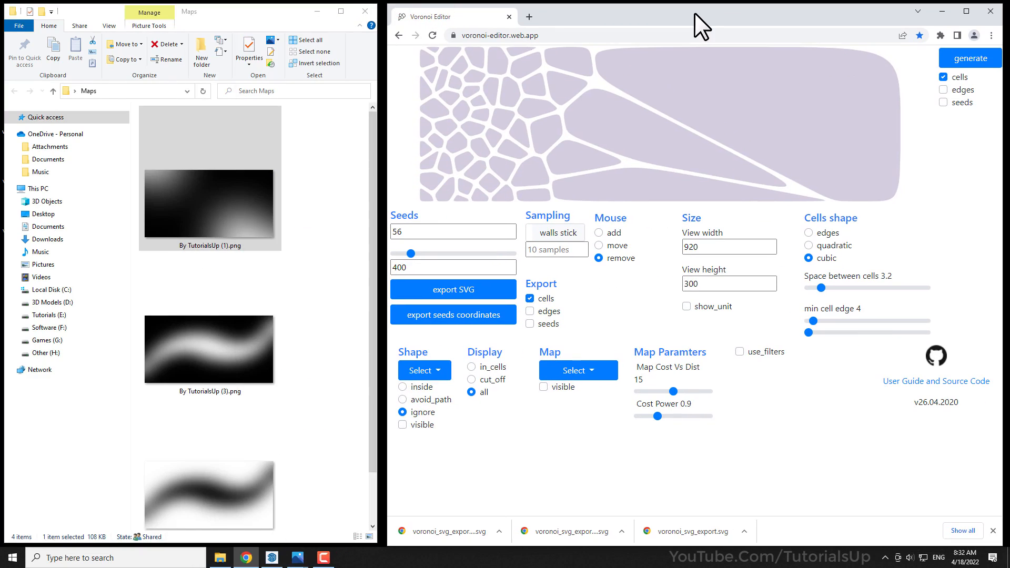
{"action": "scroll", "coordinate": [221, 371], "scroll_direction": "down", "scroll_amount": 3}
{"action": "double_click", "coordinate": [238, 490]}
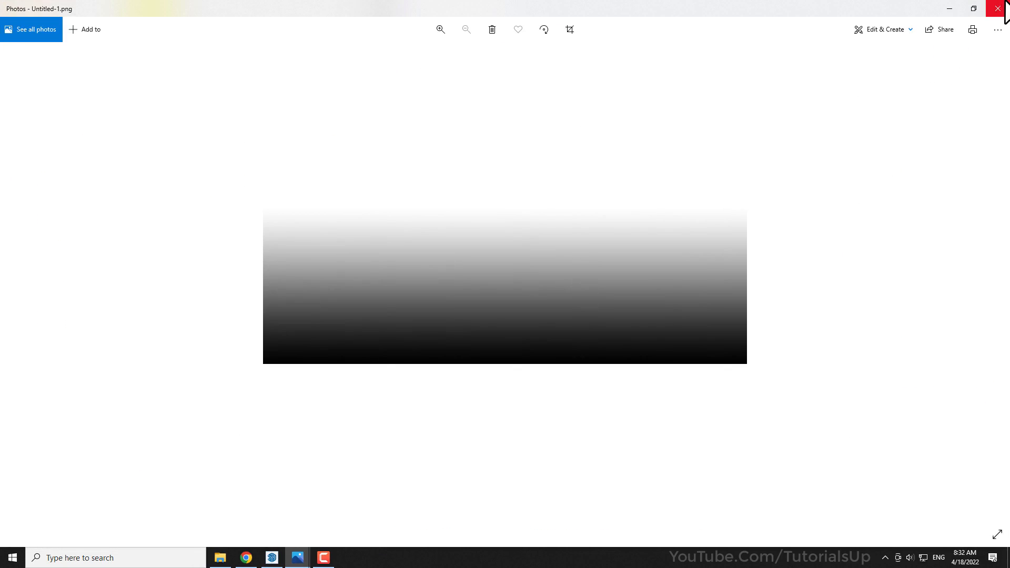
{"action": "left_click", "coordinate": [1002, 7]}
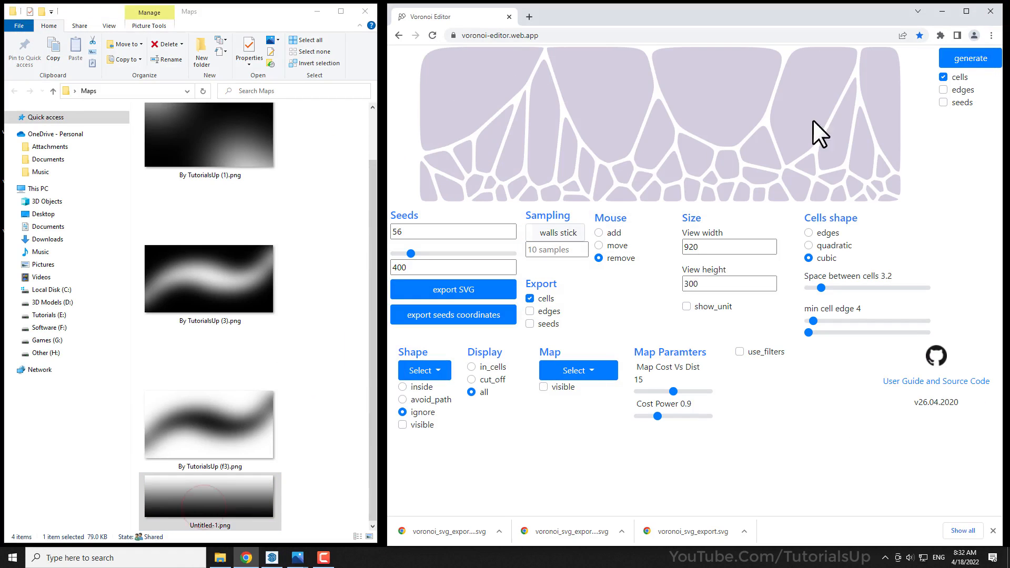
{"action": "left_click", "coordinate": [966, 11]}
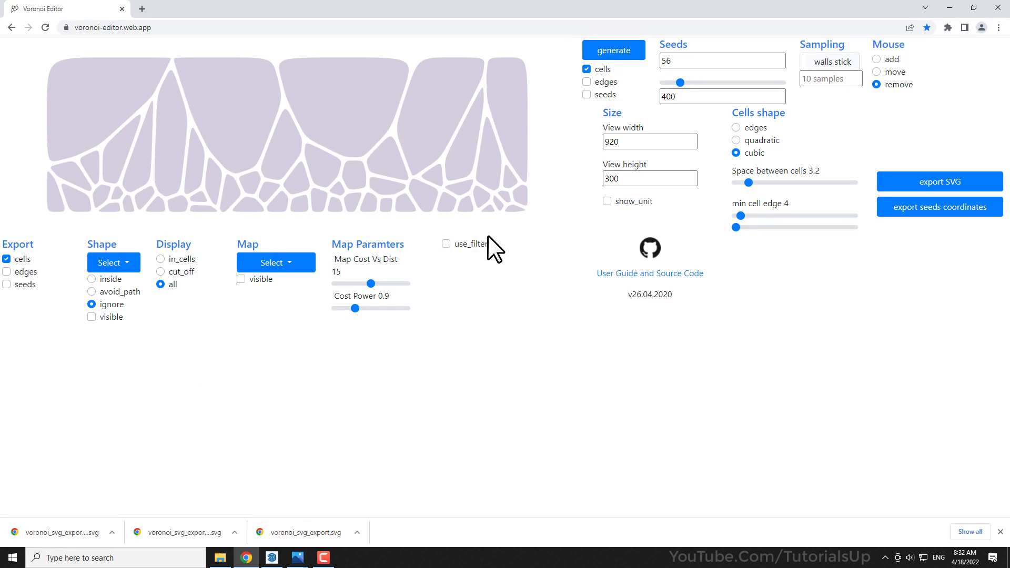
Set Map Cost Vs Dist to 7 and Cost Power to 0.8, and regenerate the pattern.
{"action": "left_click_drag", "start_coordinate": [371, 283], "coordinate": [352, 296]}
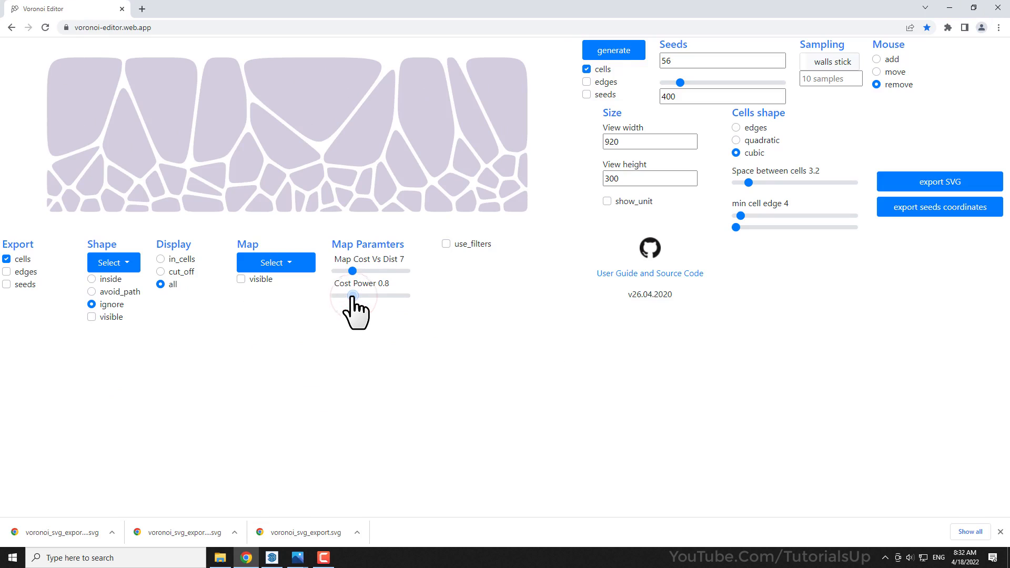
{"action": "left_click", "coordinate": [618, 59]}
{"action": "left_click", "coordinate": [619, 58]}
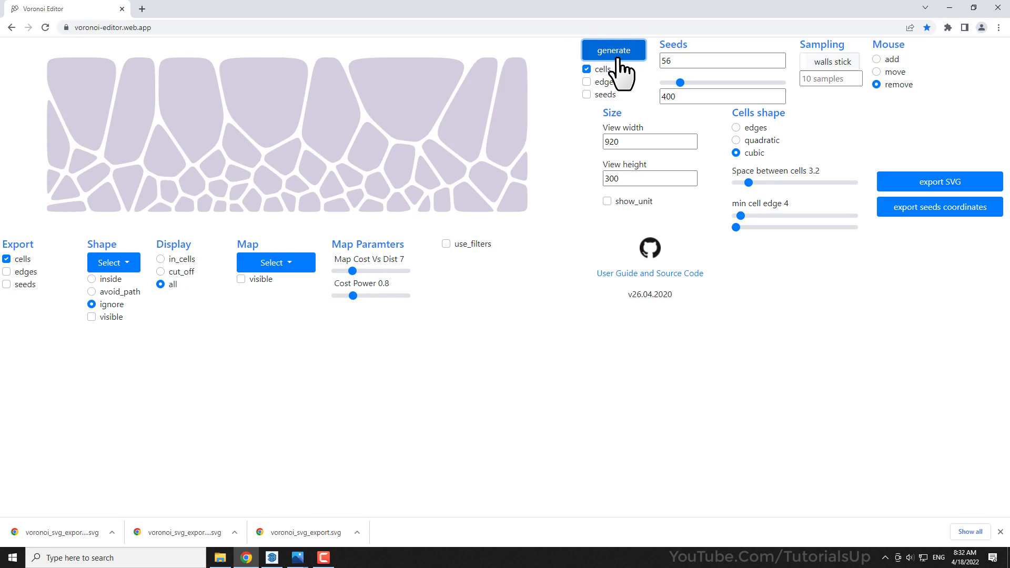
Try the filters with a displacement scale of 8 and a turbulence frequency of 0.016, and turn them off again.
{"action": "left_click", "coordinate": [447, 243]}
{"action": "left_click_drag", "start_coordinate": [470, 268], "coordinate": [456, 293]}
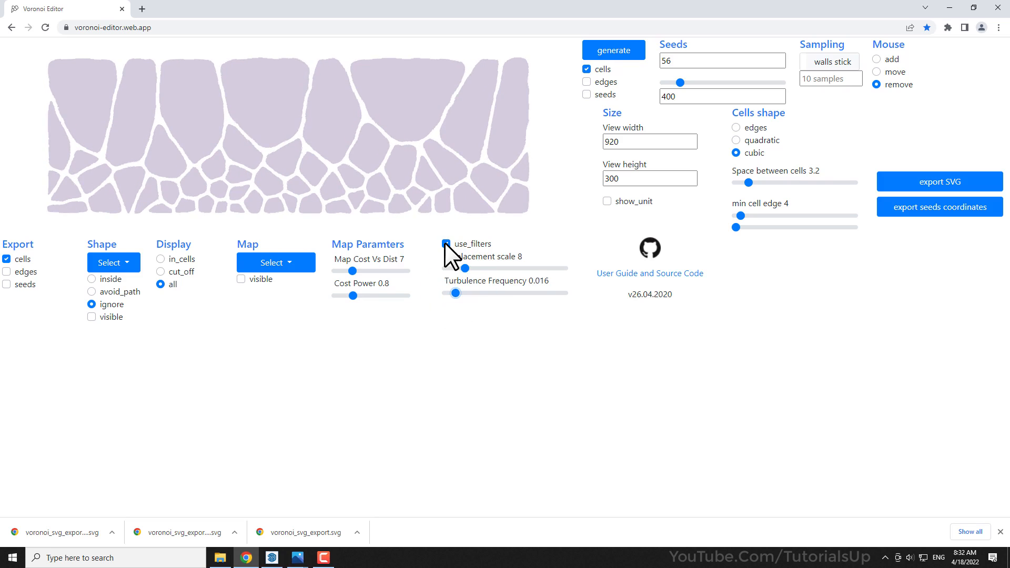
{"action": "left_click", "coordinate": [446, 243]}
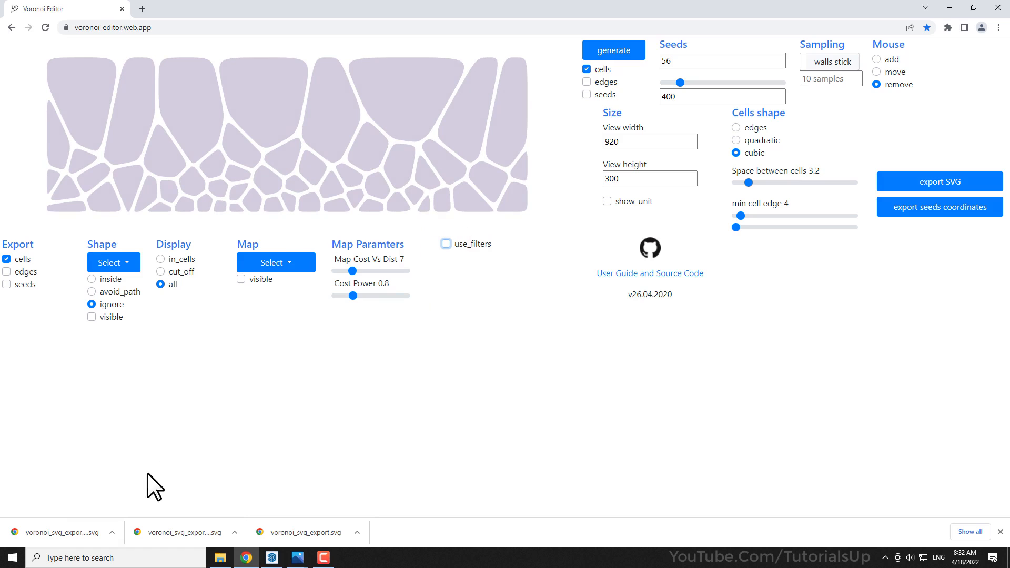
Export the gradient pattern as SVG and open the exported file for viewing.
{"action": "left_click", "coordinate": [944, 184]}
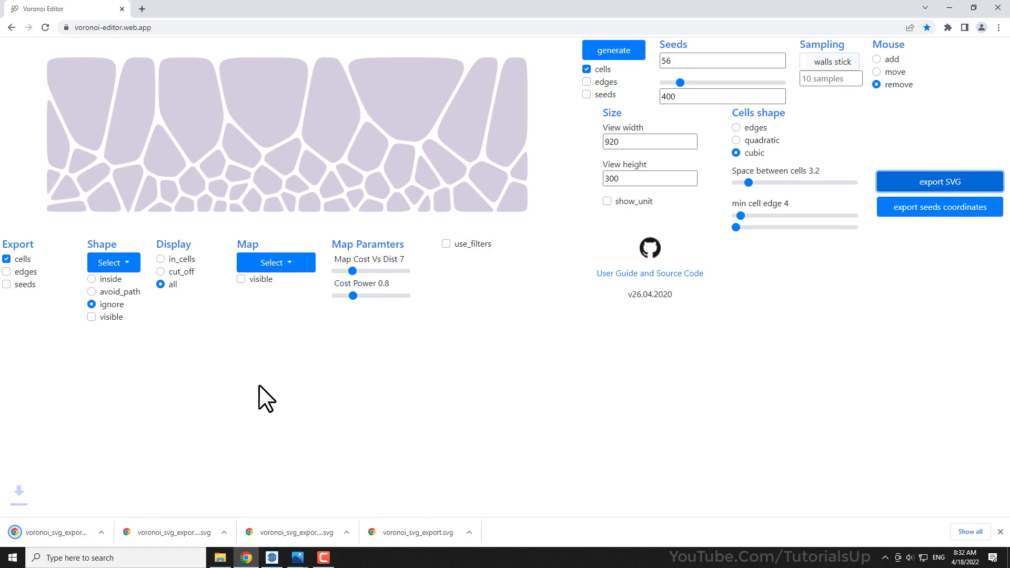
{"action": "left_click", "coordinate": [49, 532]}
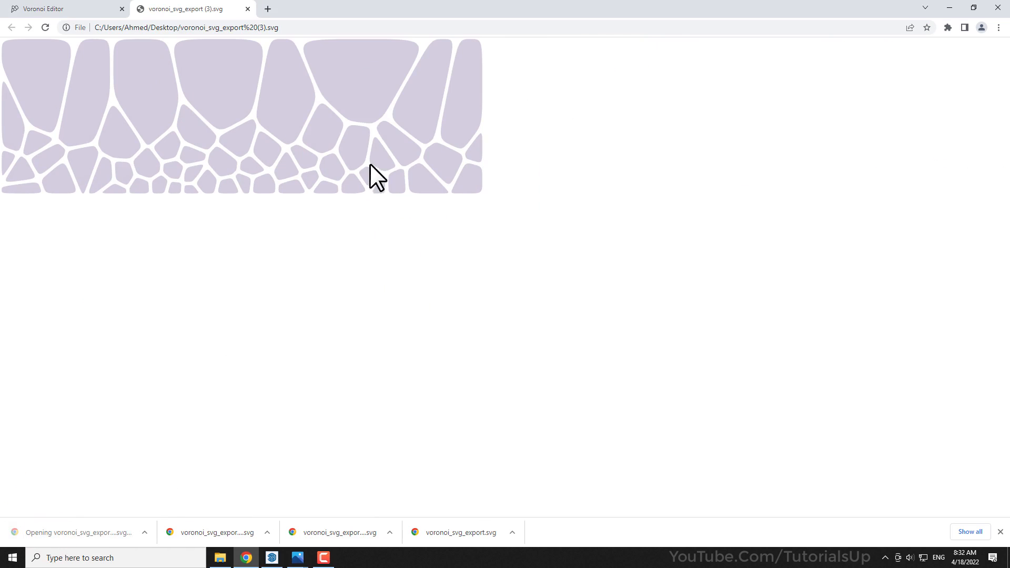
Clear the browser and folder windows from the desktop and delete voronoi_svg_export (1).svg there.
{"action": "left_click", "coordinate": [953, 9]}
{"action": "left_click", "coordinate": [364, 11]}
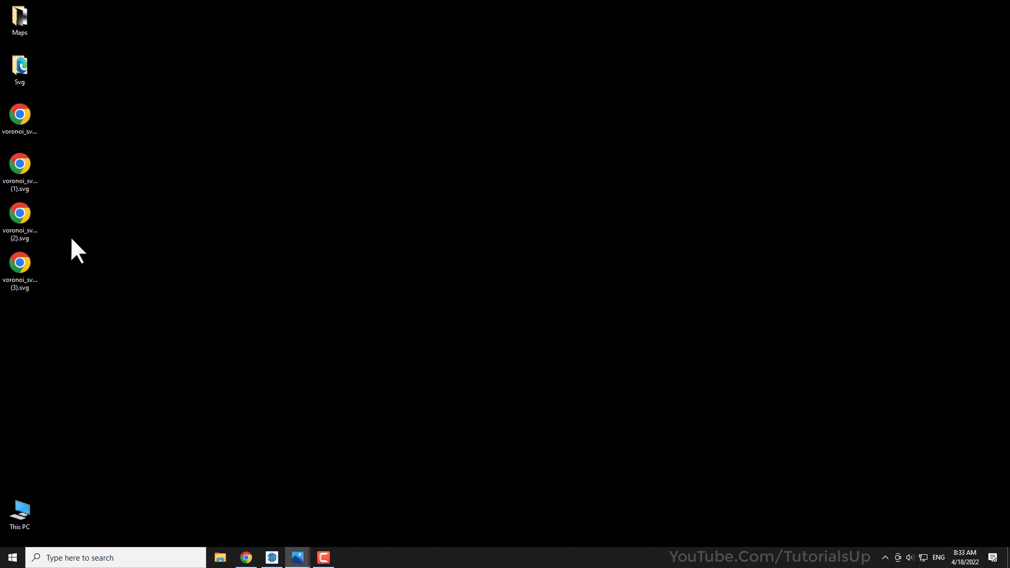
{"action": "mouse_move", "coordinate": [79, 293]}
{"action": "left_mouse_down"}
{"action": "mouse_move", "coordinate": [18, 225]}
{"action": "mouse_move", "coordinate": [18, 175]}
{"action": "left_mouse_up"}
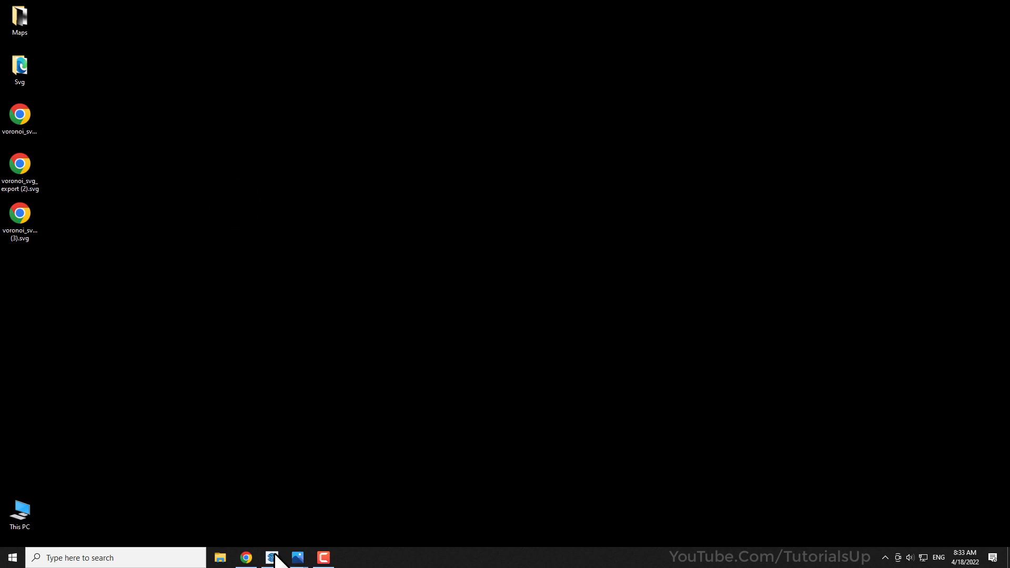
Switch to SketchUp and import voronoi_svg_export.svg from the desktop with the SVG importer extension.
{"action": "left_click", "coordinate": [273, 558]}
{"action": "left_click_drag", "start_coordinate": [501, 215], "coordinate": [449, 304]}
{"action": "left_click", "coordinate": [177, 17]}
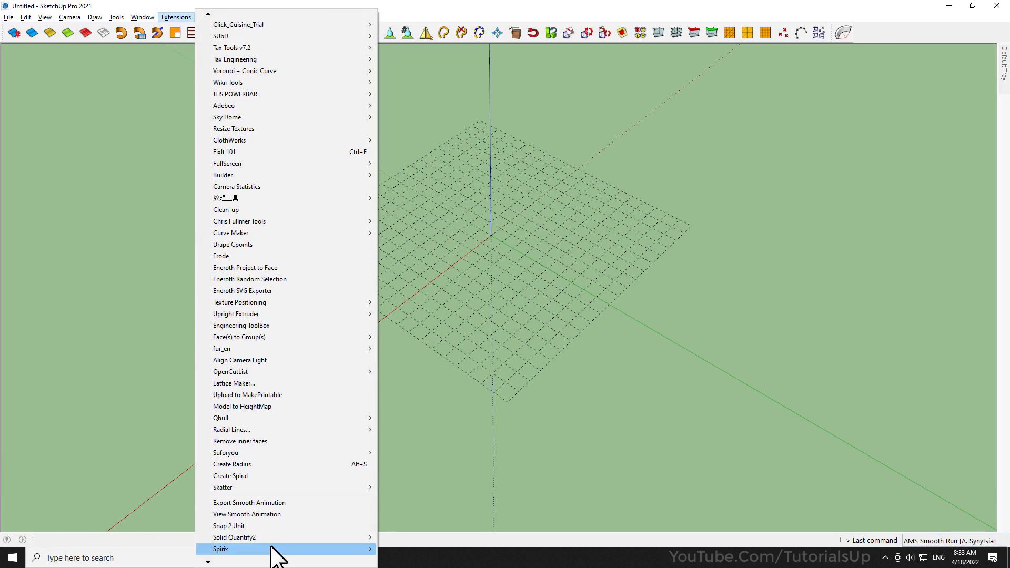
{"action": "left_click", "coordinate": [257, 561]}
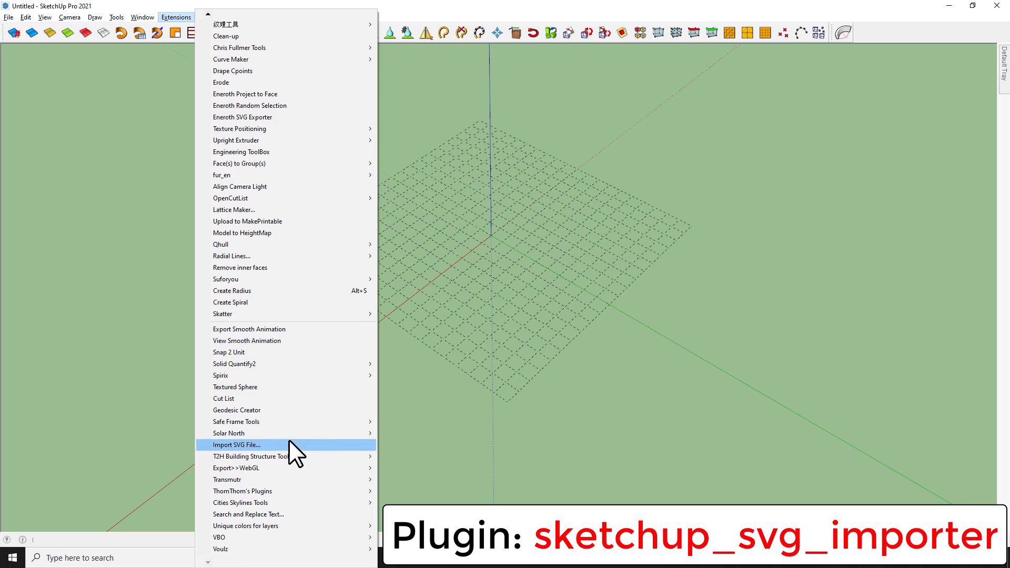
{"action": "left_click", "coordinate": [301, 445]}
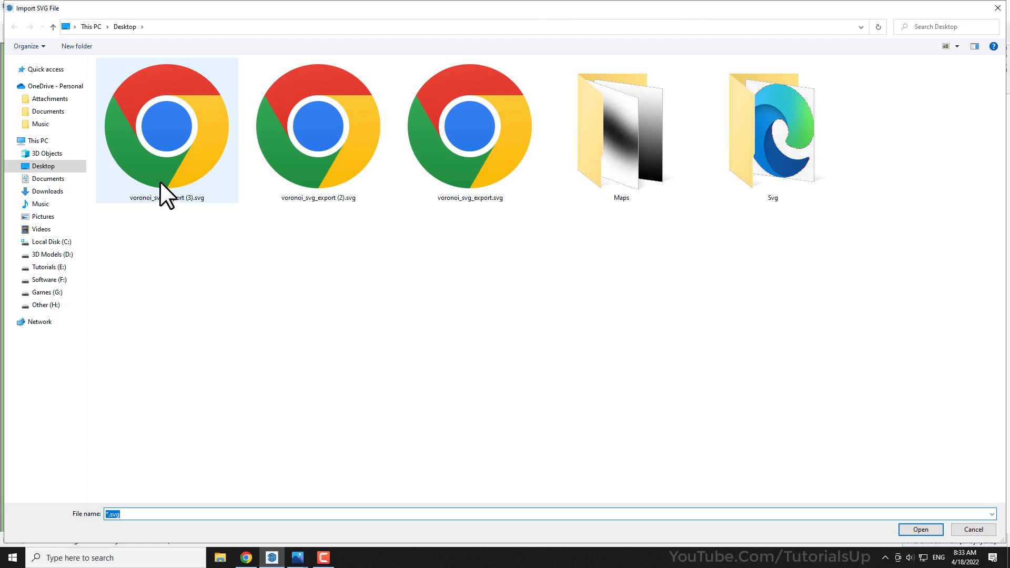
{"action": "left_click", "coordinate": [476, 126]}
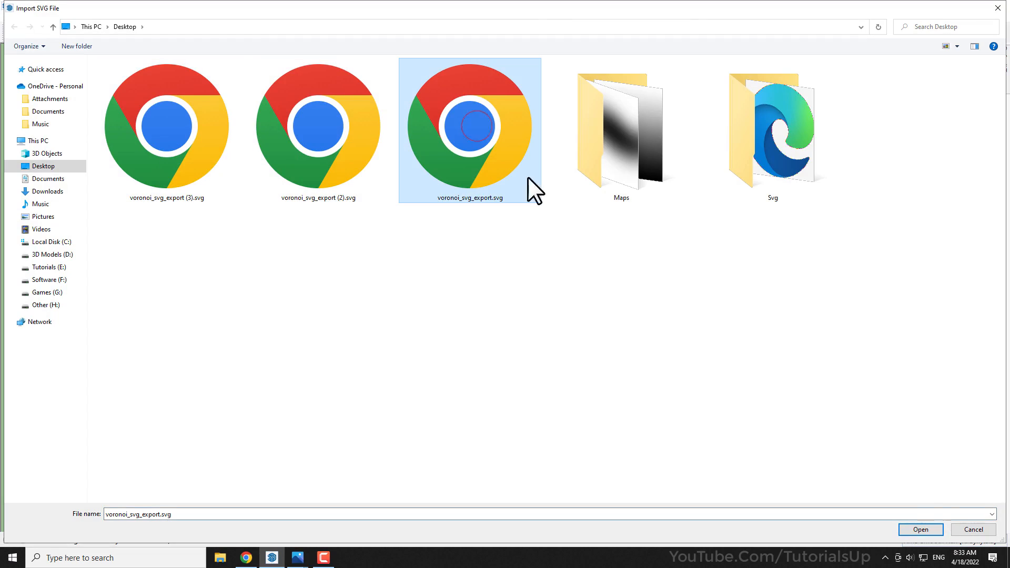
{"action": "left_click", "coordinate": [921, 529]}
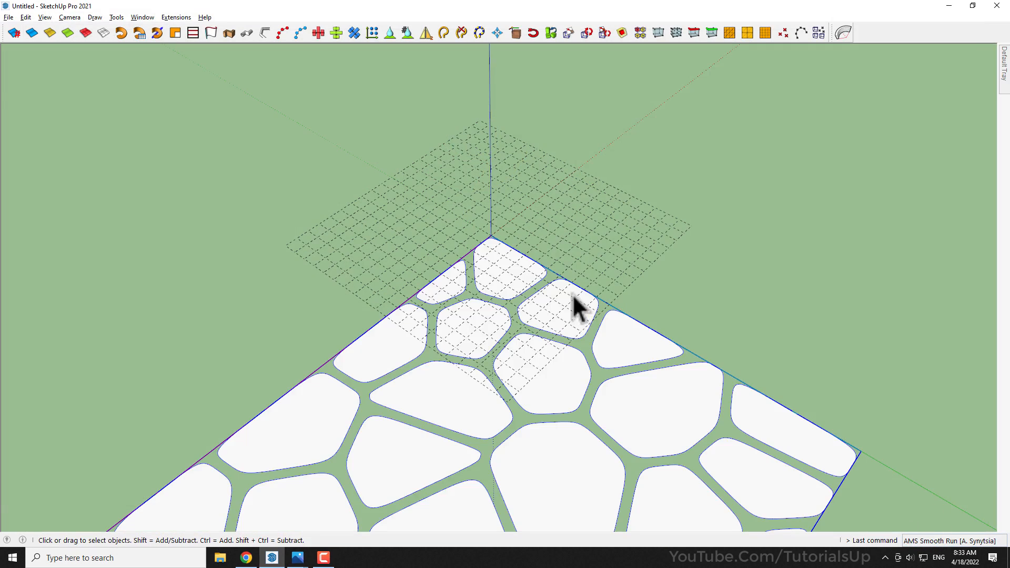
Examine the imported Voronoi pattern from several angles and look inside its group.
{"action": "scroll", "coordinate": [453, 149], "scroll_direction": "down", "scroll_amount": 2}
{"action": "left_click_drag", "start_coordinate": [475, 146], "coordinate": [657, 205]}
{"action": "scroll", "coordinate": [231, 206], "scroll_direction": "down", "scroll_amount": 2}
{"action": "left_click", "coordinate": [291, 304]}
{"action": "scroll", "coordinate": [484, 275], "scroll_direction": "up", "scroll_amount": 3}
{"action": "left_click_drag", "start_coordinate": [411, 349], "coordinate": [321, 195]}
{"action": "scroll", "coordinate": [343, 292], "scroll_direction": "up", "scroll_amount": 4}
{"action": "left_click", "coordinate": [354, 282]}
{"action": "double_click", "coordinate": [356, 259]}
{"action": "left_click", "coordinate": [514, 288]}
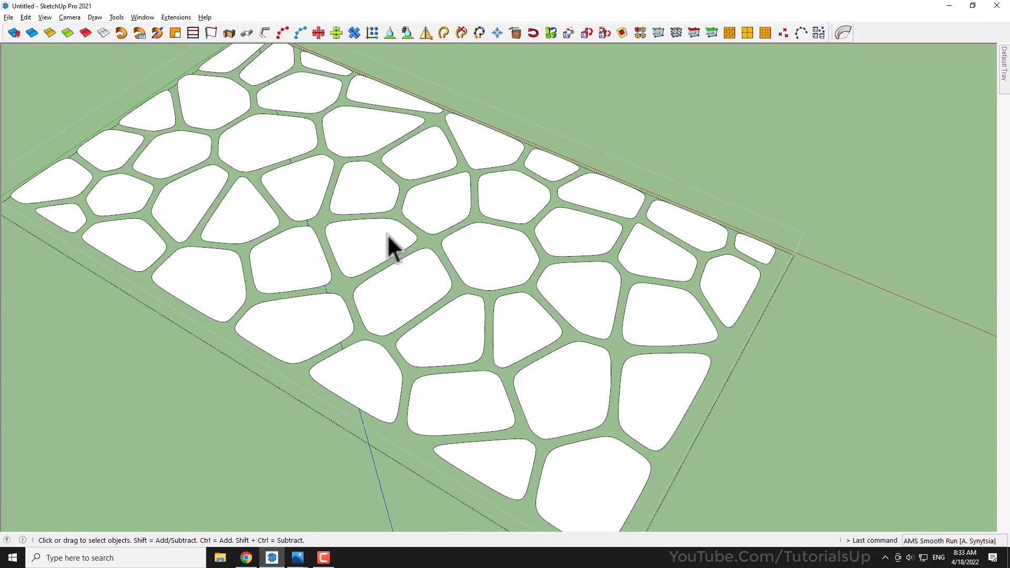
{"action": "scroll", "coordinate": [418, 283], "scroll_direction": "down", "scroll_amount": 3}
{"action": "left_click_drag", "start_coordinate": [418, 282], "coordinate": [473, 399]}
{"action": "left_click", "coordinate": [473, 406]}
{"action": "scroll", "coordinate": [395, 304], "scroll_direction": "up", "scroll_amount": 2}
{"action": "left_click_drag", "start_coordinate": [491, 295], "coordinate": [383, 228]}
{"action": "scroll", "coordinate": [383, 228], "scroll_direction": "down", "scroll_amount": 4}
Move the imported pattern about 29 cm along the red axis, away from the origin, and deselect it.
{"action": "key", "text": "ctrl+a"}
{"action": "key", "text": "m"}
{"action": "left_click", "coordinate": [515, 417]}
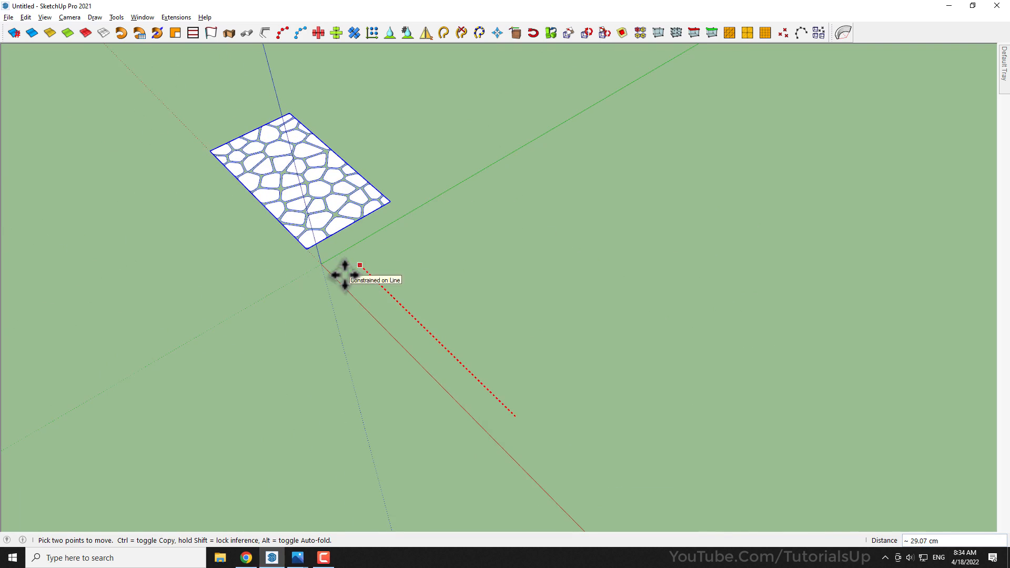
{"action": "left_click", "coordinate": [345, 275]}
{"action": "key", "text": "space"}
{"action": "left_click", "coordinate": [523, 352]}
Import voronoi_svg_export (3).svg from the desktop with the SVG importer extension.
{"action": "scroll", "coordinate": [473, 315], "scroll_direction": "up", "scroll_amount": 2}
{"action": "left_click", "coordinate": [167, 17]}
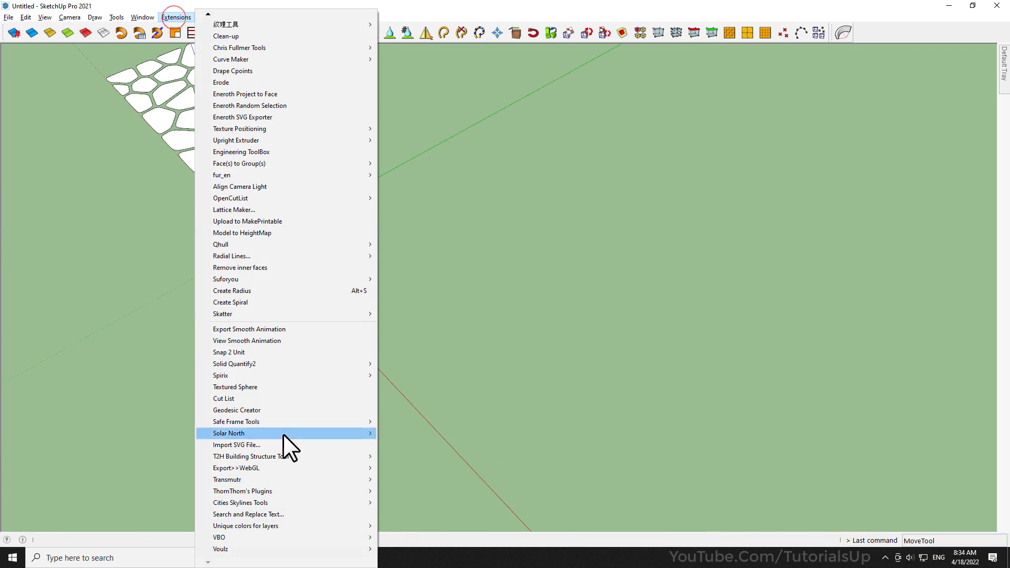
{"action": "left_click", "coordinate": [289, 447]}
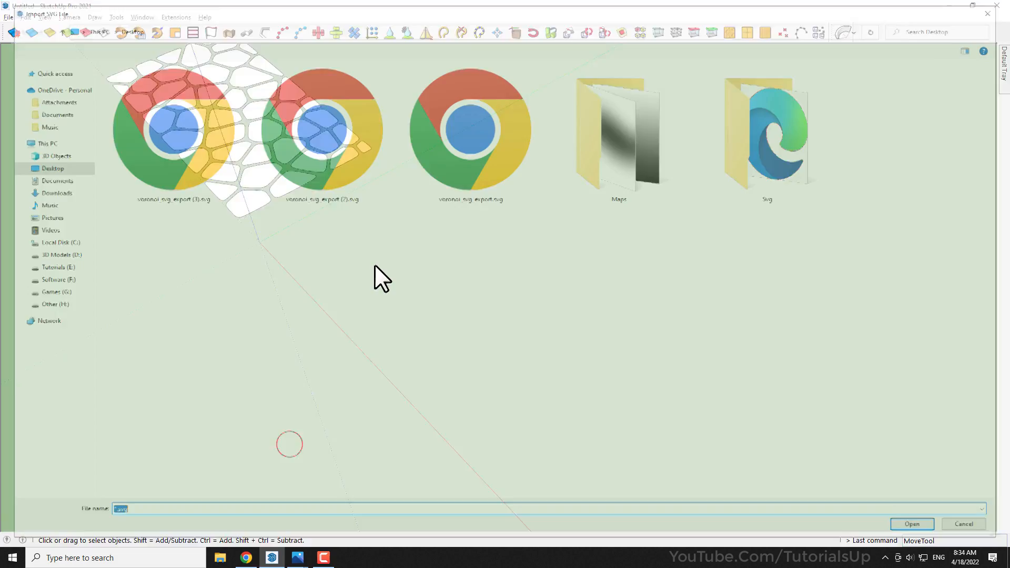
{"action": "double_click", "coordinate": [168, 154]}
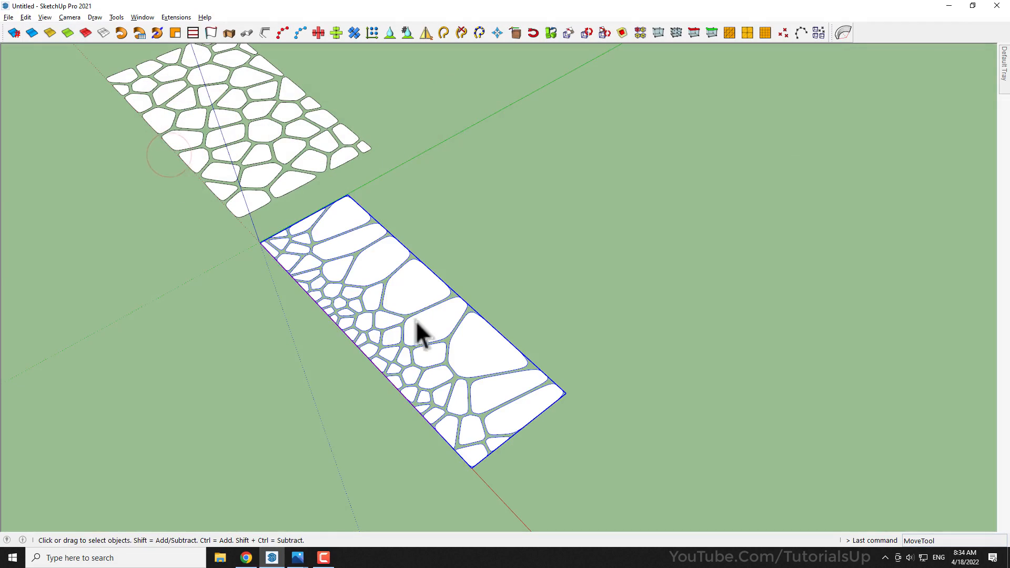
Move the second imported pattern about 0.3 cm along the red axis, away from the origin.
{"action": "scroll", "coordinate": [412, 320], "scroll_direction": "up", "scroll_amount": 5}
{"action": "left_click", "coordinate": [475, 273]}
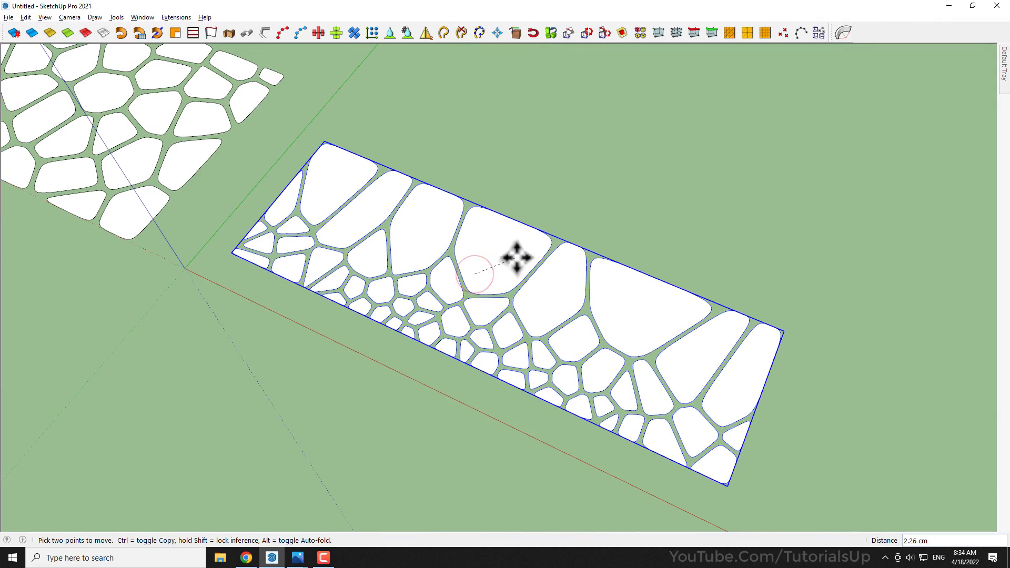
{"action": "key", "text": "space"}
{"action": "scroll", "coordinate": [221, 265], "scroll_direction": "up", "scroll_amount": 3}
{"action": "left_click_drag", "start_coordinate": [221, 265], "coordinate": [282, 273]}
{"action": "key", "text": "m"}
{"action": "scroll", "coordinate": [203, 331], "scroll_direction": "up", "scroll_amount": 5}
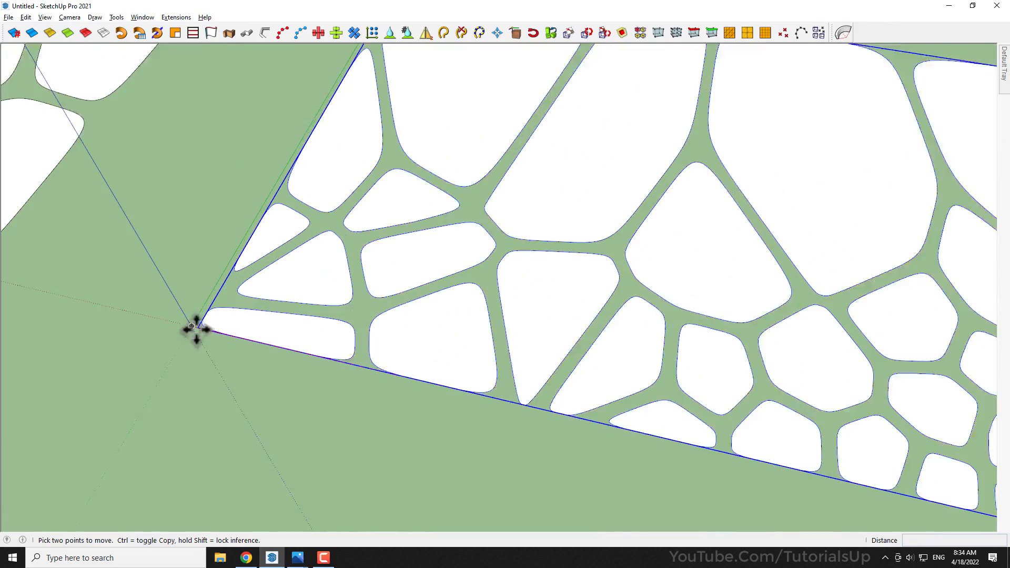
{"action": "left_click", "coordinate": [279, 342]}
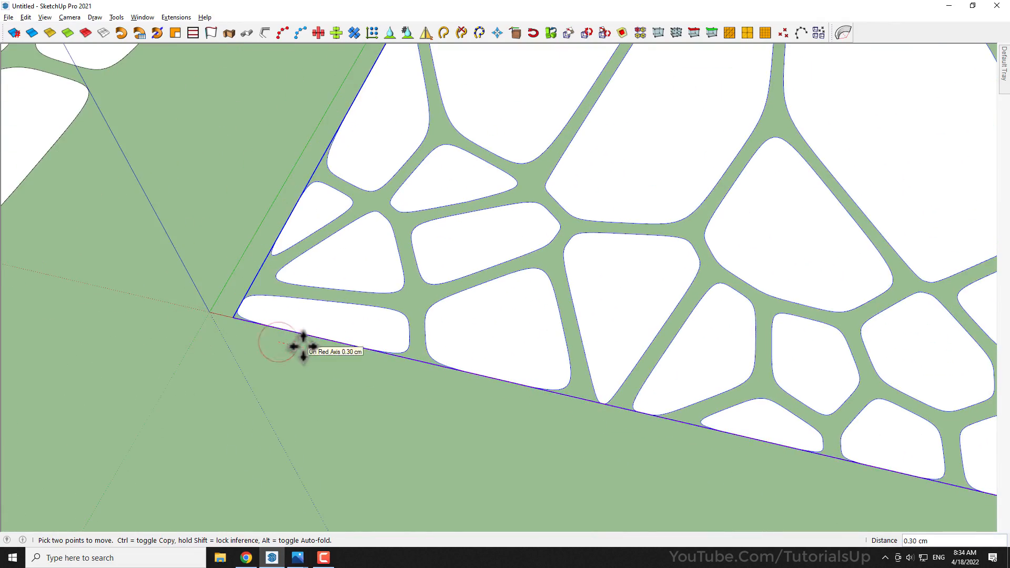
{"action": "left_click", "coordinate": [302, 346]}
Move the second imported pattern slightly along the green axis so it also clears the red axis.
{"action": "scroll", "coordinate": [253, 380], "scroll_direction": "down", "scroll_amount": 1}
{"action": "left_click_drag", "start_coordinate": [308, 377], "coordinate": [288, 415]}
{"action": "left_click", "coordinate": [288, 415]}
{"action": "left_click", "coordinate": [303, 394]}
{"action": "scroll", "coordinate": [234, 266], "scroll_direction": "down", "scroll_amount": 2}
{"action": "key", "text": "space"}
Explode the second pattern's nested groups down to loose cell faces and clear the selection.
{"action": "scroll", "coordinate": [434, 214], "scroll_direction": "down", "scroll_amount": 3}
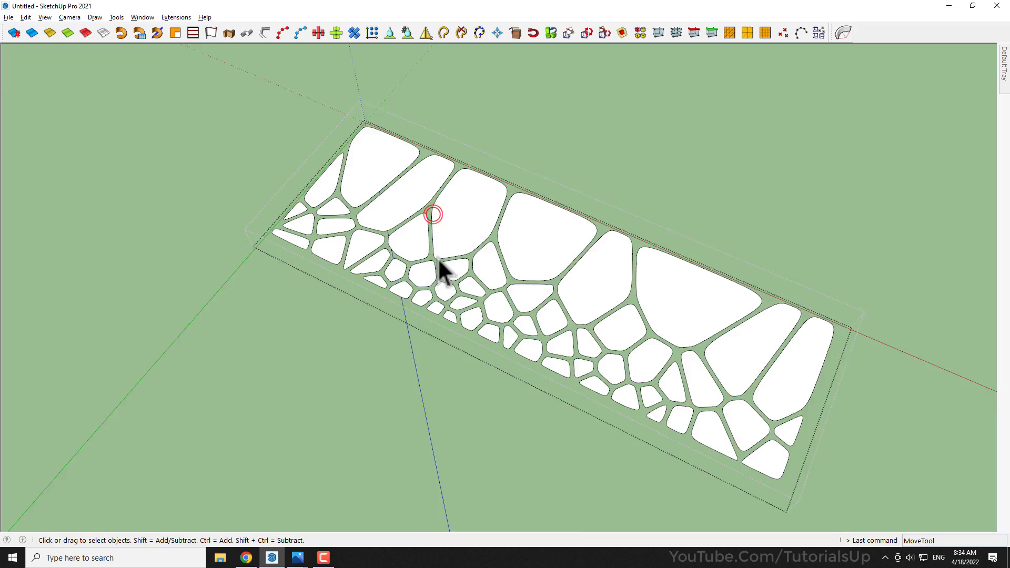
{"action": "right_click", "coordinate": [443, 212]}
{"action": "left_click", "coordinate": [521, 92]}
{"action": "right_click", "coordinate": [428, 239]}
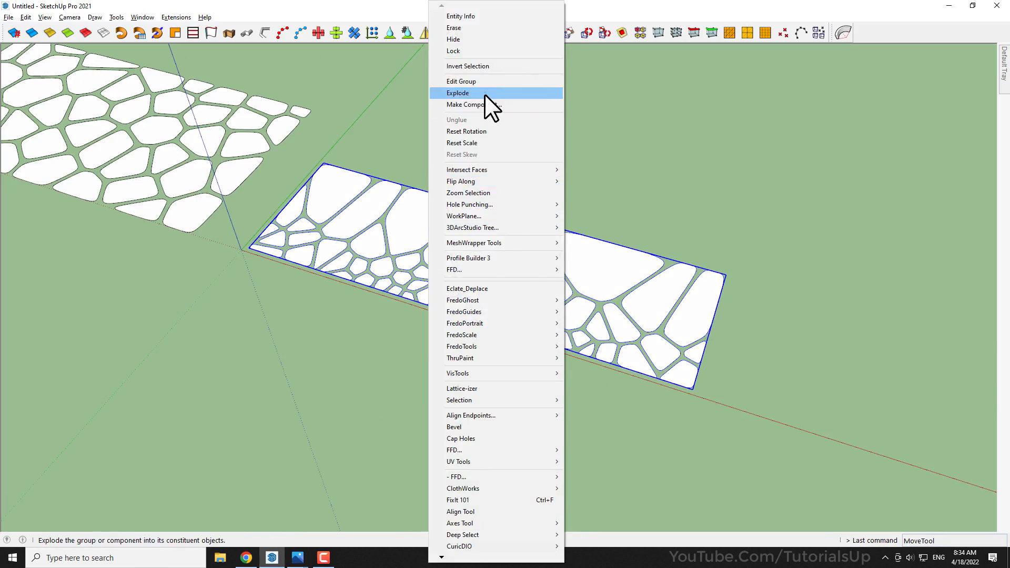
{"action": "left_click", "coordinate": [484, 94]}
{"action": "right_click", "coordinate": [424, 229]}
{"action": "left_click", "coordinate": [482, 70]}
{"action": "left_click_drag", "start_coordinate": [395, 283], "coordinate": [379, 279]}
{"action": "scroll", "coordinate": [592, 425], "scroll_direction": "up", "scroll_amount": 2}
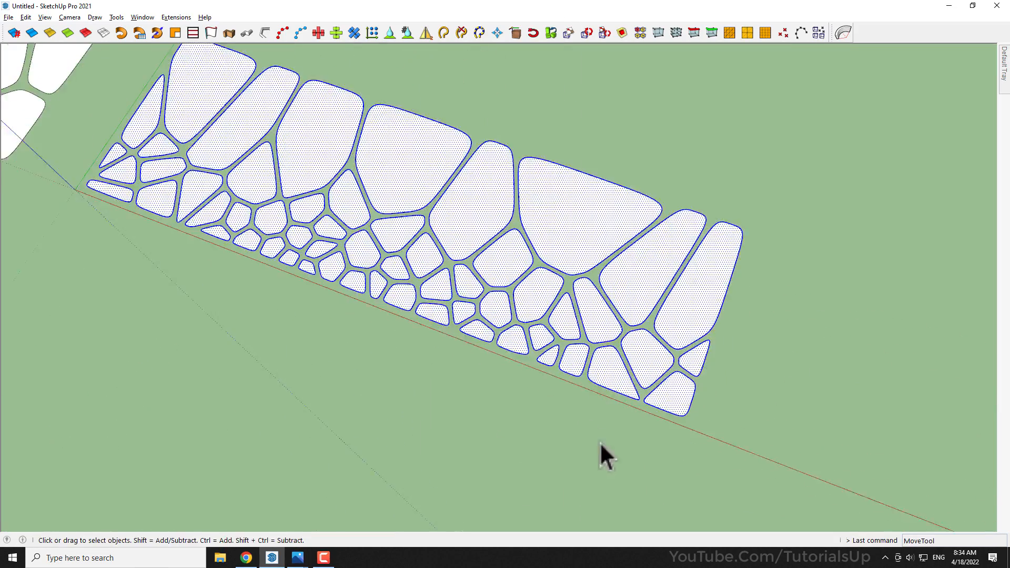
{"action": "scroll", "coordinate": [690, 413], "scroll_direction": "down", "scroll_amount": 2}
{"action": "left_click", "coordinate": [779, 389]}
Draw a rectangle of about 26.34 by 8.84 cm from the origin so it encloses the second pattern's cells.
{"action": "scroll", "coordinate": [391, 270], "scroll_direction": "up", "scroll_amount": 1}
{"action": "key", "text": "r"}
{"action": "left_click", "coordinate": [212, 267]}
{"action": "scroll", "coordinate": [835, 296], "scroll_direction": "up", "scroll_amount": 1}
{"action": "scroll", "coordinate": [835, 296], "scroll_direction": "up", "scroll_amount": 1}
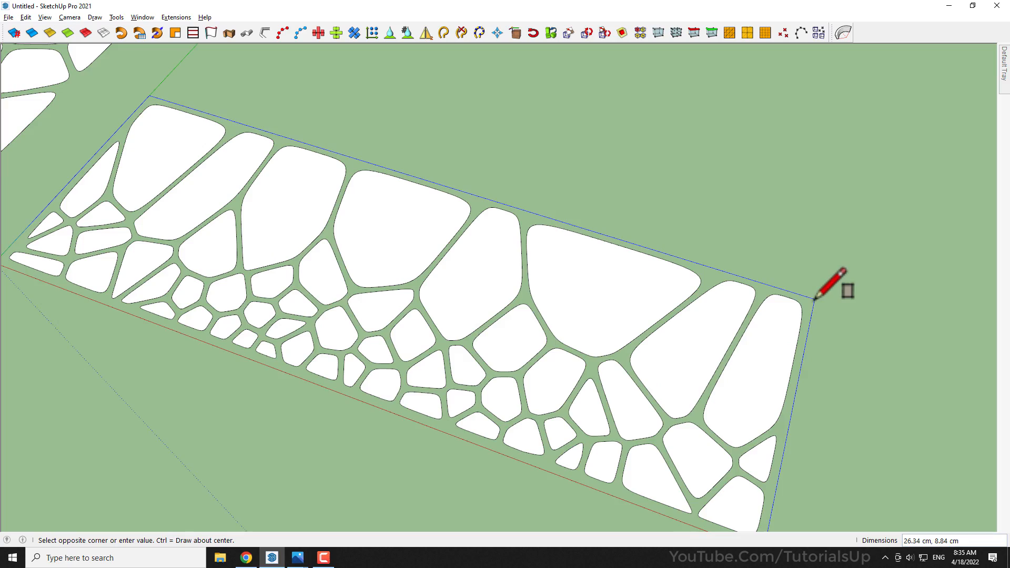
{"action": "left_click", "coordinate": [815, 298]}
{"action": "scroll", "coordinate": [752, 235], "scroll_direction": "down", "scroll_amount": 2}
{"action": "key", "text": "space"}
Copy the frame face between the cells, together with its edges, to a free spot beside the original.
{"action": "scroll", "coordinate": [622, 360], "scroll_direction": "up", "scroll_amount": 3}
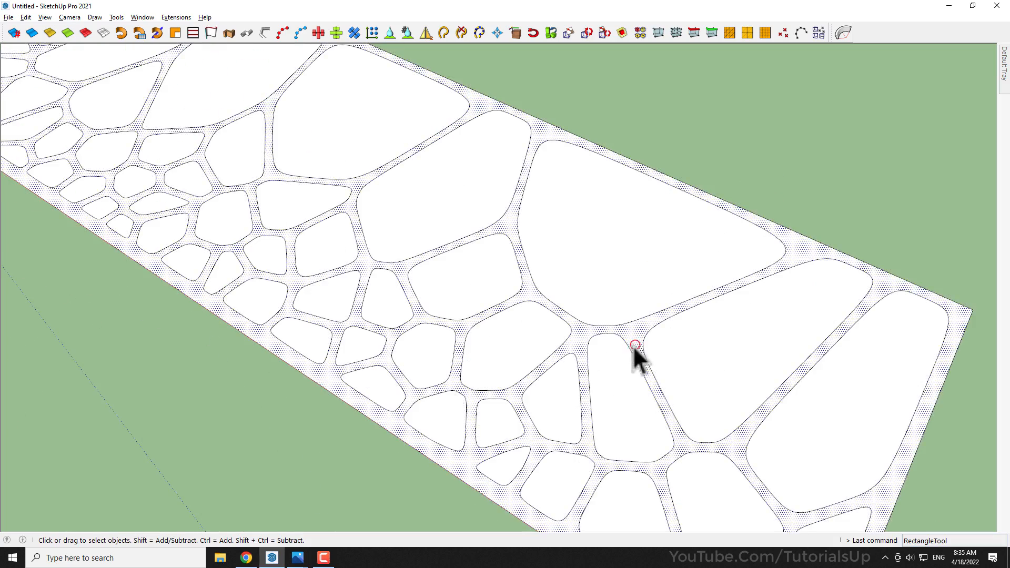
{"action": "scroll", "coordinate": [635, 345], "scroll_direction": "up", "scroll_amount": 1}
{"action": "double_click", "coordinate": [619, 324]}
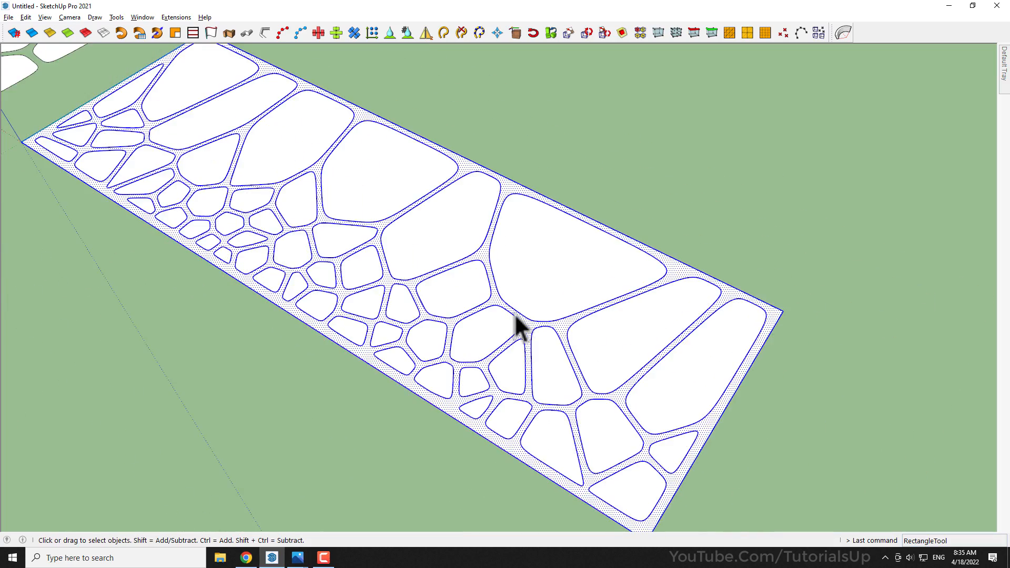
{"action": "scroll", "coordinate": [512, 295], "scroll_direction": "down", "scroll_amount": 3}
{"action": "scroll", "coordinate": [532, 367], "scroll_direction": "down", "scroll_amount": 2}
{"action": "key", "text": "m"}
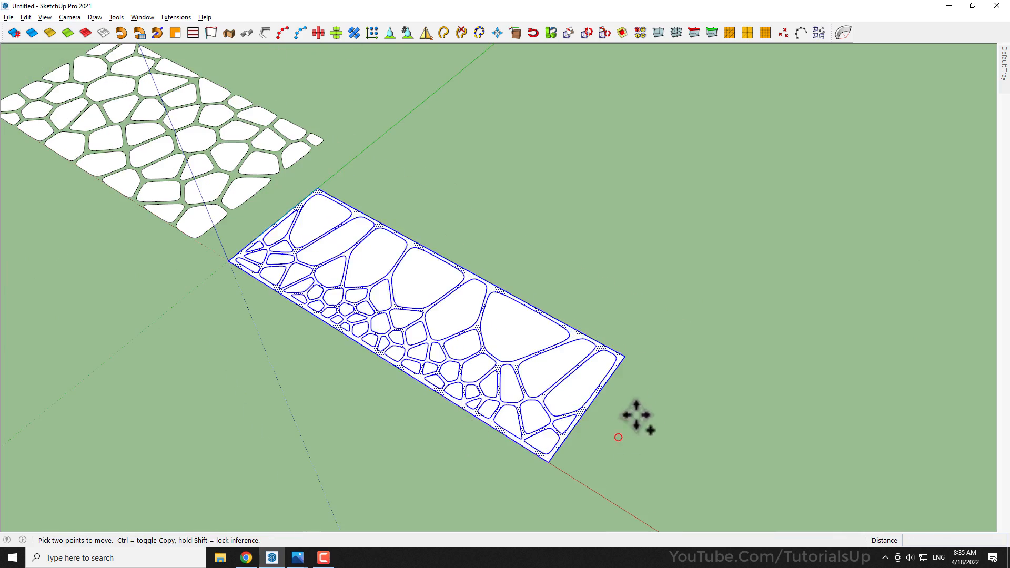
{"action": "left_click", "coordinate": [620, 433]}
{"action": "key", "text": "ctrl"}
Rotate the copied frame face upright about its long lower edge.
{"action": "scroll", "coordinate": [431, 262], "scroll_direction": "up", "scroll_amount": 3}
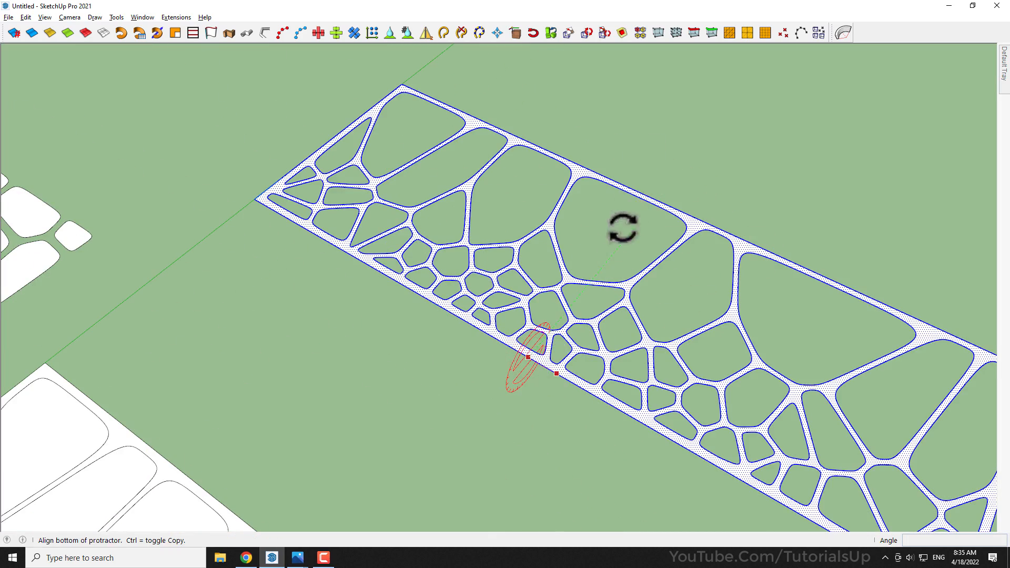
{"action": "left_click", "coordinate": [627, 214]}
{"action": "key", "text": "Return"}
{"action": "scroll", "coordinate": [630, 194], "scroll_direction": "down", "scroll_amount": 2}
Move the upright frame farther away from the flat patterns.
{"action": "left_click_drag", "start_coordinate": [630, 193], "coordinate": [512, 369]}
{"action": "scroll", "coordinate": [512, 370], "scroll_direction": "down", "scroll_amount": 1}
{"action": "key", "text": "space"}
{"action": "key", "text": "m"}
{"action": "left_click", "coordinate": [507, 402]}
{"action": "left_click", "coordinate": [957, 364]}
{"action": "scroll", "coordinate": [912, 242], "scroll_direction": "up", "scroll_amount": 4}
Give the upright frame face a small thickness with Push/Pull.
{"action": "left_click_drag", "start_coordinate": [912, 243], "coordinate": [602, 358]}
{"action": "scroll", "coordinate": [598, 364], "scroll_direction": "down", "scroll_amount": 1}
{"action": "key", "text": "p"}
{"action": "scroll", "coordinate": [598, 363], "scroll_direction": "up", "scroll_amount": 2}
{"action": "left_click", "coordinate": [583, 345]}
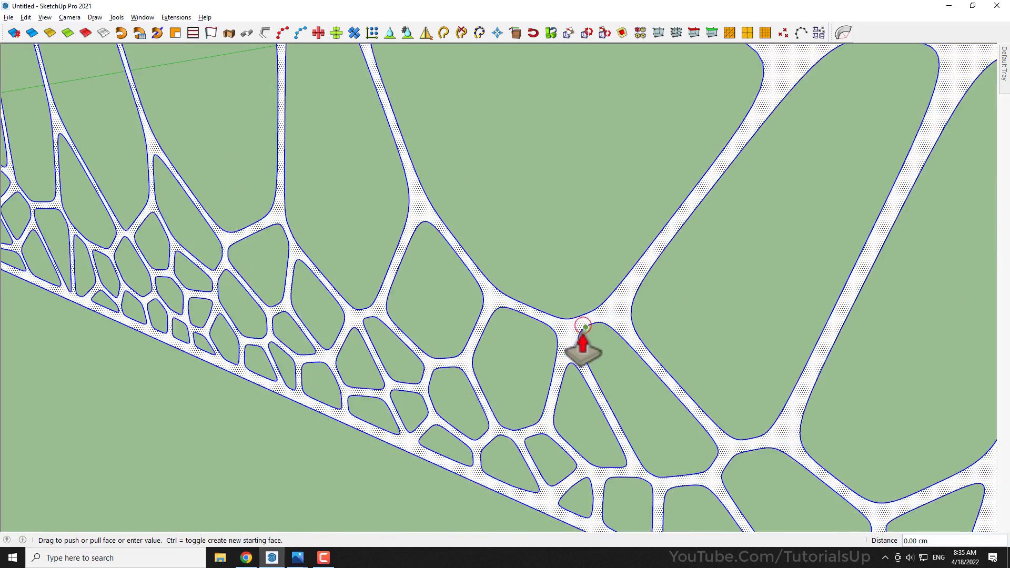
{"action": "scroll", "coordinate": [583, 350], "scroll_direction": "up", "scroll_amount": 2}
{"action": "left_click", "coordinate": [622, 322]}
Select all connected geometry of the extruded panel and make it a group.
{"action": "key", "text": "space"}
{"action": "scroll", "coordinate": [623, 316], "scroll_direction": "down", "scroll_amount": 5}
{"action": "triple_click", "coordinate": [623, 314]}
{"action": "right_click", "coordinate": [623, 314]}
{"action": "left_click", "coordinate": [685, 105]}
Select the geometry inside the panel group and smooth its edges with AMS Smooth Run.
{"action": "double_click", "coordinate": [605, 316]}
{"action": "left_click_drag", "start_coordinate": [345, 343], "coordinate": [459, 249]}
{"action": "scroll", "coordinate": [460, 250], "scroll_direction": "down", "scroll_amount": 3}
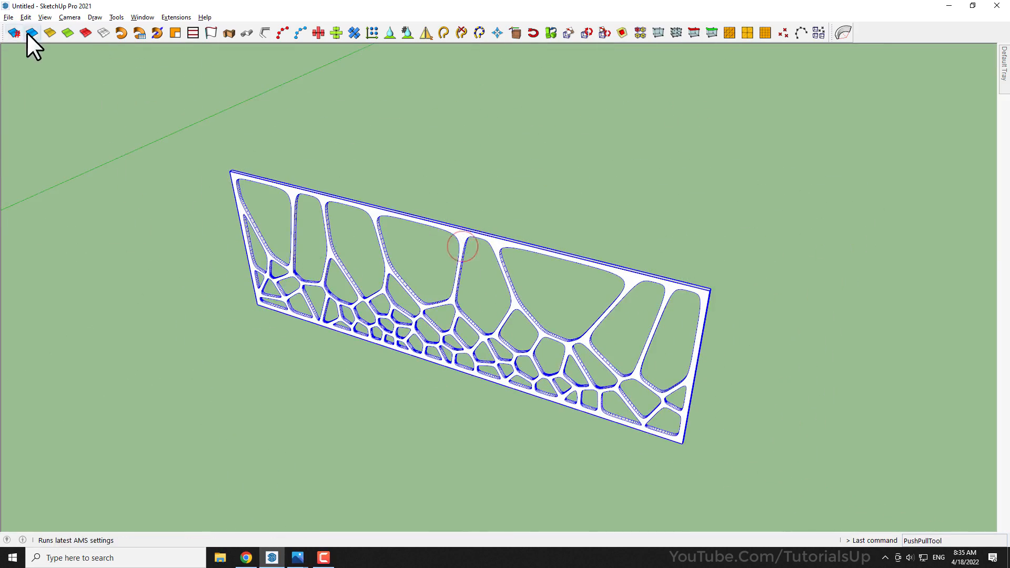
{"action": "scroll", "coordinate": [604, 407], "scroll_direction": "up", "scroll_amount": 3}
{"action": "scroll", "coordinate": [574, 356], "scroll_direction": "down", "scroll_amount": 2}
Bend the panel group 360 degrees into a closed cylinder with TrueBend, using an increased number of bend segments.
{"action": "left_click", "coordinate": [842, 33]}
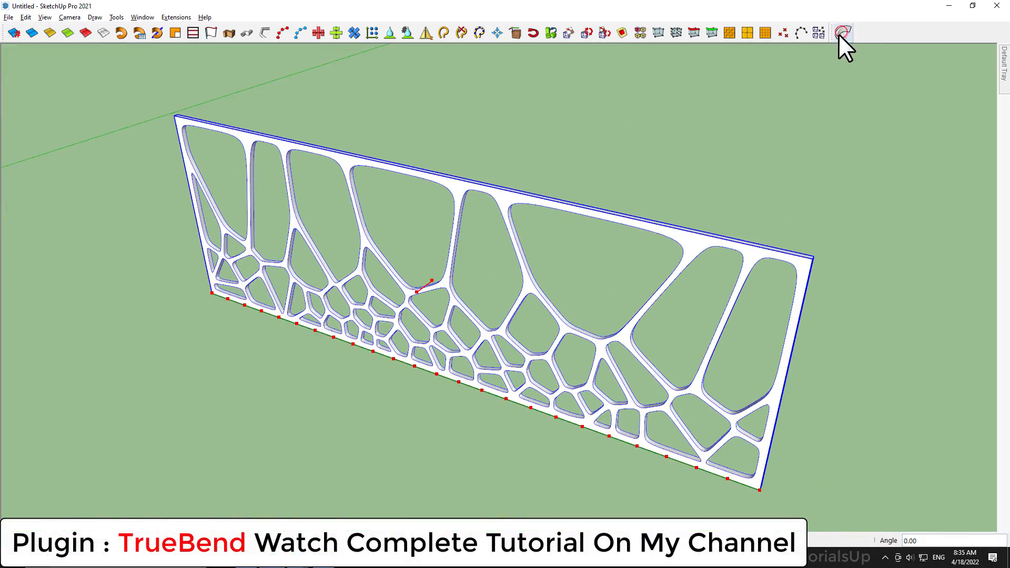
{"action": "type", "text": "100"}
{"action": "key", "text": "Return"}
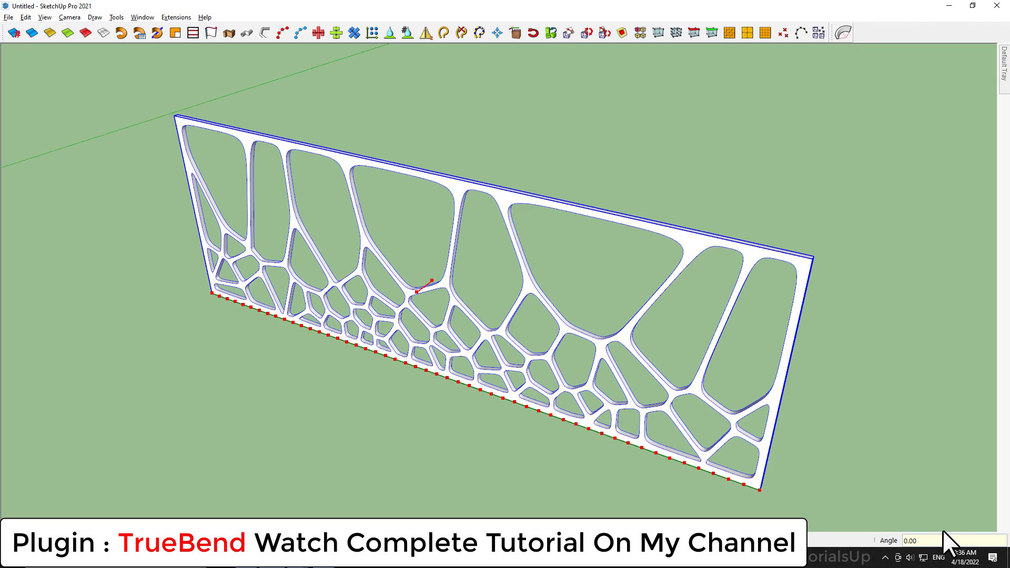
{"action": "left_click_drag", "start_coordinate": [424, 283], "coordinate": [629, 85]}
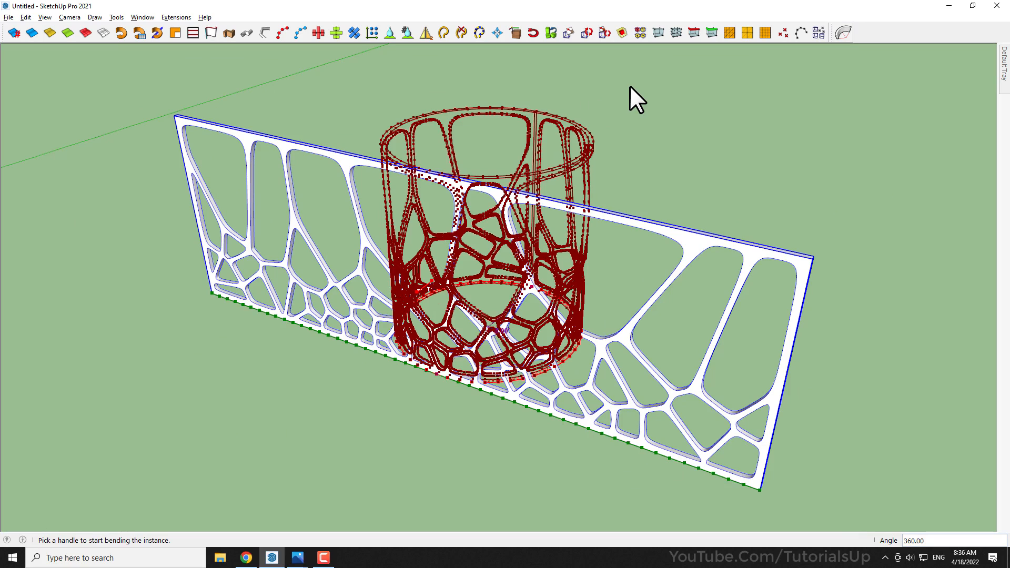
{"action": "key", "text": "Return"}
{"action": "left_click", "coordinate": [699, 171]}
Examine the bent Voronoi cylinder from several angles and distances.
{"action": "scroll", "coordinate": [552, 184], "scroll_direction": "up", "scroll_amount": 2}
{"action": "left_click_drag", "start_coordinate": [552, 179], "coordinate": [552, 244]}
{"action": "scroll", "coordinate": [467, 283], "scroll_direction": "down", "scroll_amount": 2}
{"action": "left_click", "coordinate": [697, 343]}
{"action": "scroll", "coordinate": [473, 288], "scroll_direction": "up", "scroll_amount": 2}
{"action": "left_click_drag", "start_coordinate": [696, 343], "coordinate": [731, 339]}
{"action": "scroll", "coordinate": [816, 360], "scroll_direction": "down", "scroll_amount": 4}
{"action": "scroll", "coordinate": [605, 295], "scroll_direction": "down", "scroll_amount": 3}
Explode the first imported pattern's nested groups into loose cell faces inside its outer group.
{"action": "scroll", "coordinate": [499, 379], "scroll_direction": "up", "scroll_amount": 3}
{"action": "scroll", "coordinate": [835, 425], "scroll_direction": "down", "scroll_amount": 2}
{"action": "scroll", "coordinate": [390, 289], "scroll_direction": "up", "scroll_amount": 4}
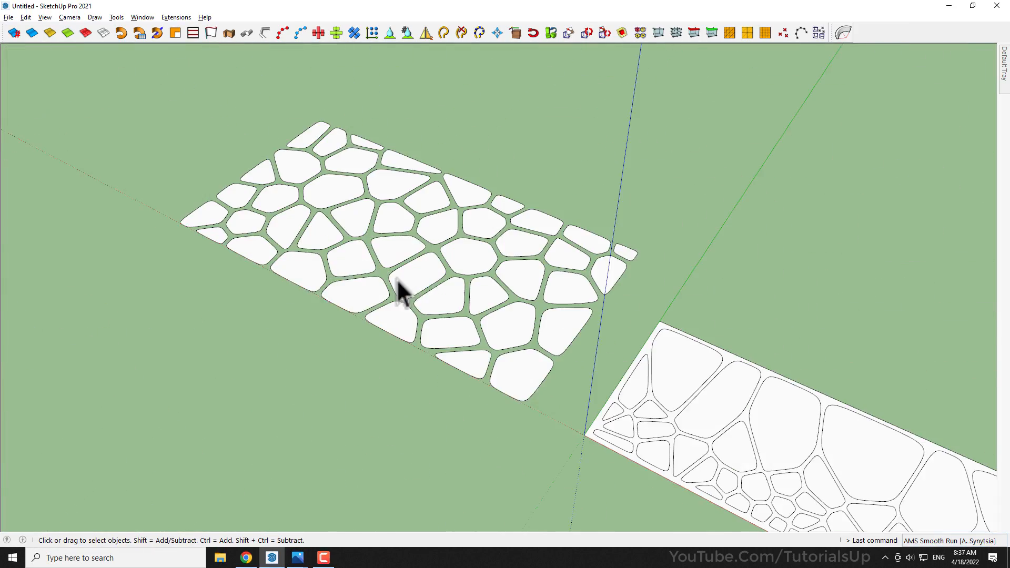
{"action": "left_click", "coordinate": [403, 277]}
{"action": "scroll", "coordinate": [167, 219], "scroll_direction": "down", "scroll_amount": 1}
{"action": "key", "text": "shift+x"}
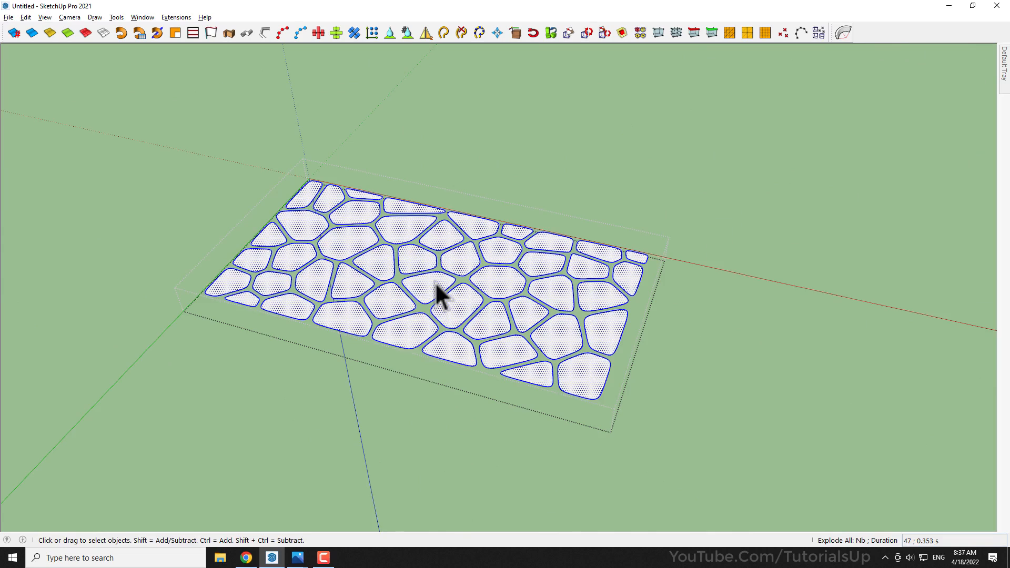
{"action": "left_click_drag", "start_coordinate": [436, 285], "coordinate": [461, 316]}
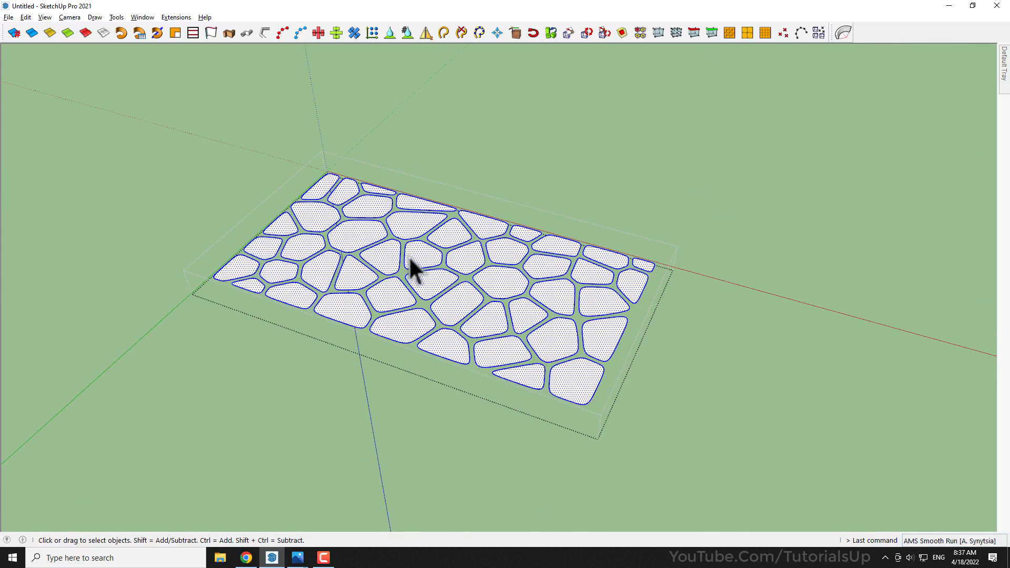
Extrude the first pattern's cell faces to varied heights with Tax Engineering's Multiple push pull, entering 0.2 and 0.5.
{"action": "left_click", "coordinate": [179, 18]}
{"action": "left_click", "coordinate": [213, 13]}
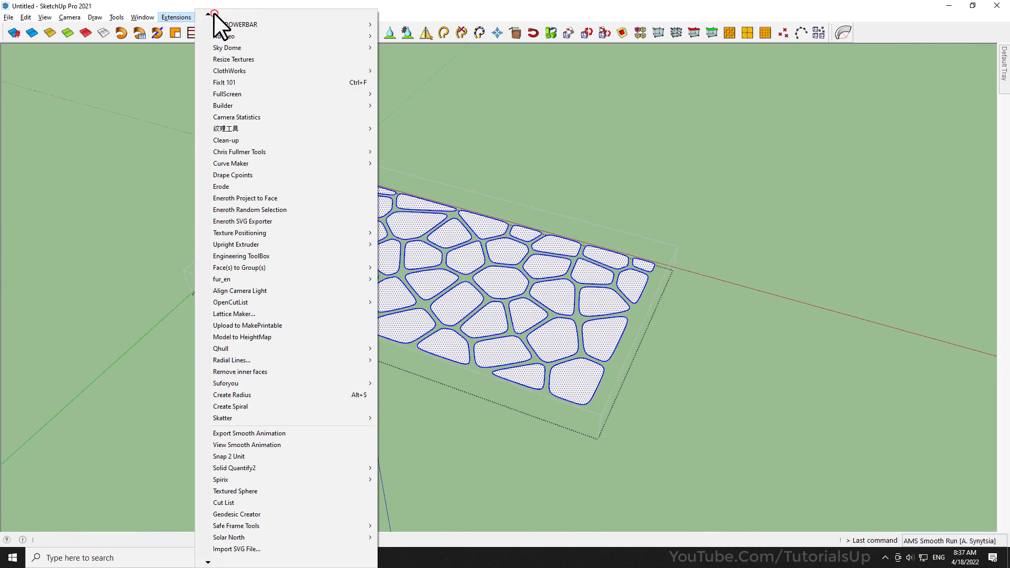
{"action": "mouse_move", "coordinate": [232, 33]}
{"action": "mouse_move", "coordinate": [451, 71]}
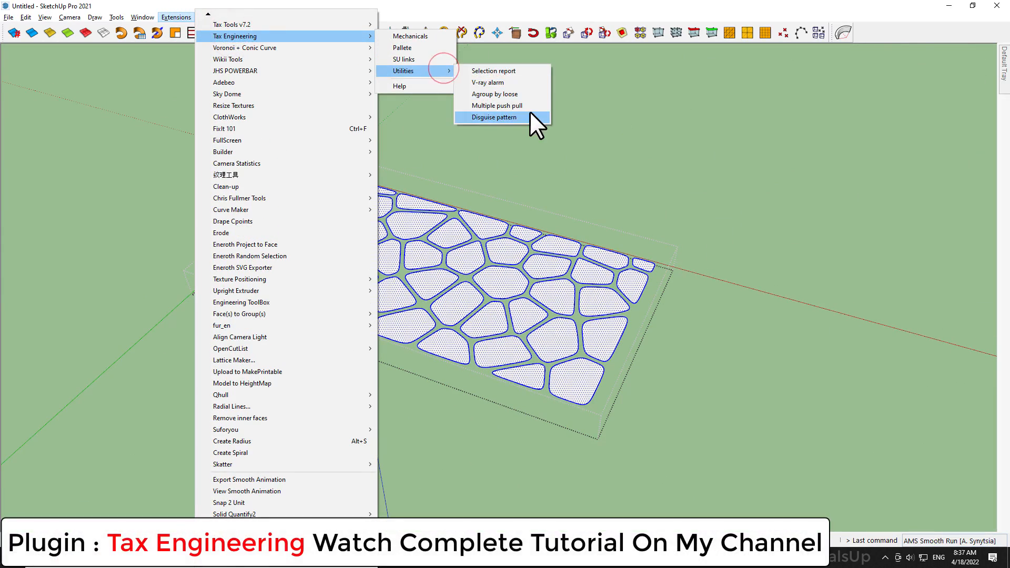
{"action": "left_click", "coordinate": [527, 107]}
{"action": "left_click", "coordinate": [494, 308]}
{"action": "left_click_drag", "start_coordinate": [543, 255], "coordinate": [514, 255]}
{"action": "type", "text": ".2"}
{"action": "key", "text": "Tab"}
{"action": "type", "text": ".5"}
{"action": "left_click", "coordinate": [538, 286]}
{"action": "left_click", "coordinate": [526, 308]}
{"action": "left_click", "coordinate": [485, 305]}
{"action": "left_click", "coordinate": [538, 298]}
{"action": "scroll", "coordinate": [473, 281], "scroll_direction": "up", "scroll_amount": 2}
{"action": "key", "text": "Escape"}
{"action": "left_click", "coordinate": [467, 279]}
{"action": "key", "text": "s"}
{"action": "key", "text": "space"}
Scale all extruded cells of the first pattern along the blue axis by about 3.58 and leave the group.
{"action": "double_click", "coordinate": [421, 254]}
{"action": "key", "text": "ctrl+a"}
{"action": "key", "text": "s"}
{"action": "left_click", "coordinate": [419, 248]}
{"action": "left_click", "coordinate": [416, 225]}
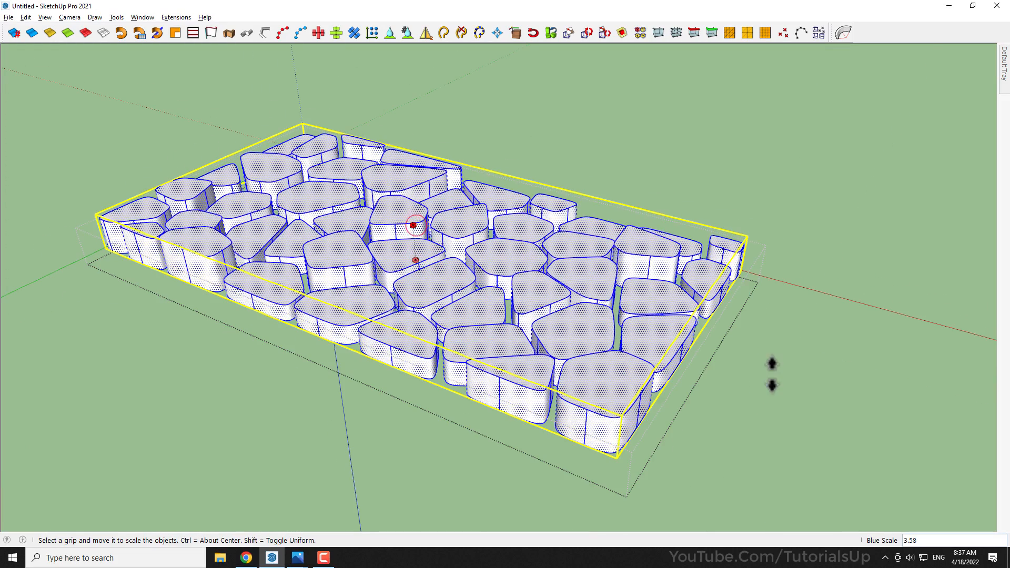
{"action": "key", "text": "space"}
{"action": "left_click", "coordinate": [796, 393]}
{"action": "left_click", "coordinate": [790, 289]}
Import voronoi_svg_export (2).svg from the desktop with the SVG importer extension.
{"action": "scroll", "coordinate": [499, 289], "scroll_direction": "up", "scroll_amount": 3}
{"action": "left_click_drag", "start_coordinate": [498, 288], "coordinate": [211, 206]}
{"action": "scroll", "coordinate": [210, 206], "scroll_direction": "down", "scroll_amount": 5}
{"action": "scroll", "coordinate": [444, 366], "scroll_direction": "up", "scroll_amount": 1}
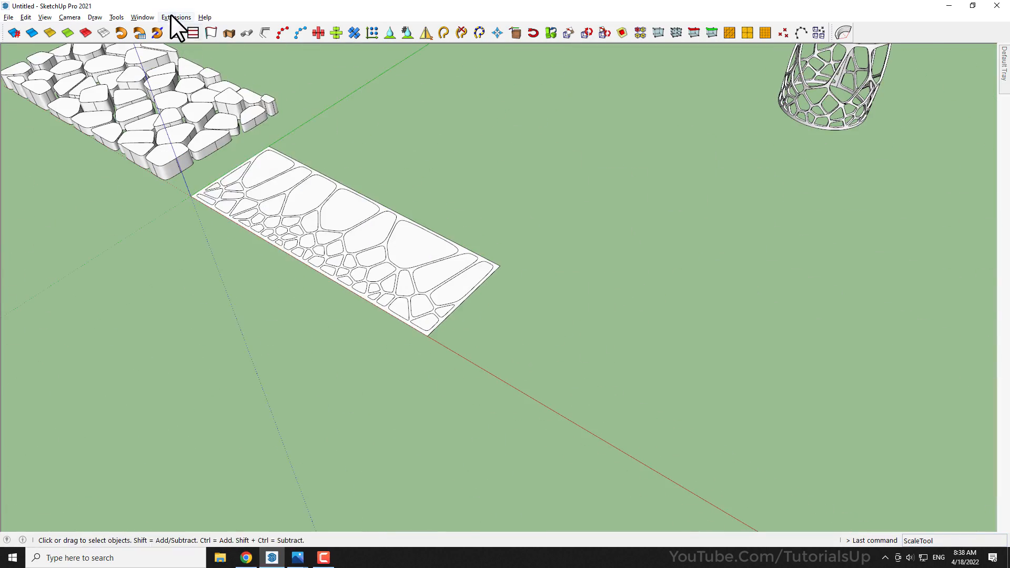
{"action": "left_click", "coordinate": [172, 16]}
{"action": "scroll", "coordinate": [266, 547], "scroll_direction": "down", "scroll_amount": 6}
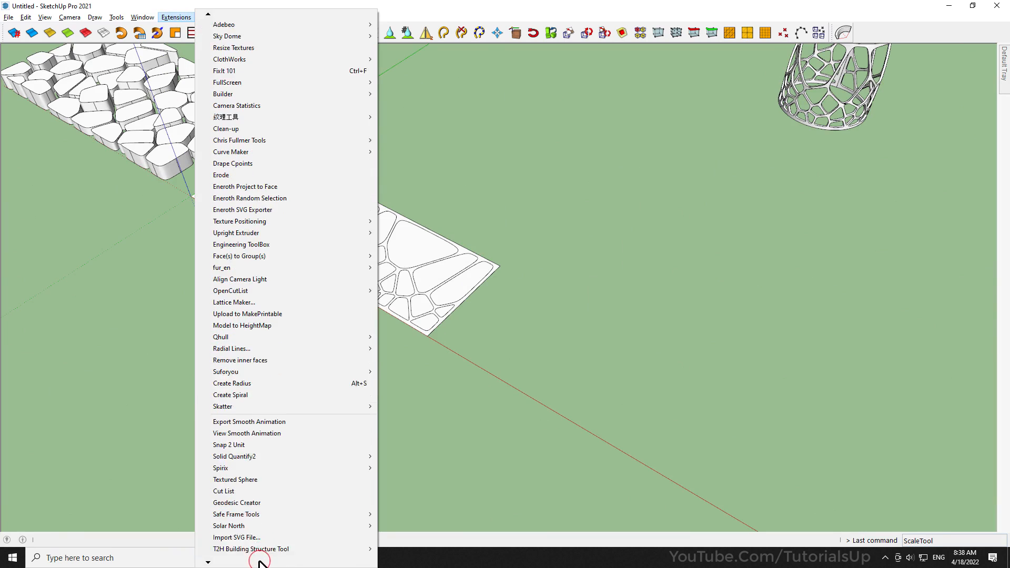
{"action": "left_click", "coordinate": [277, 468]}
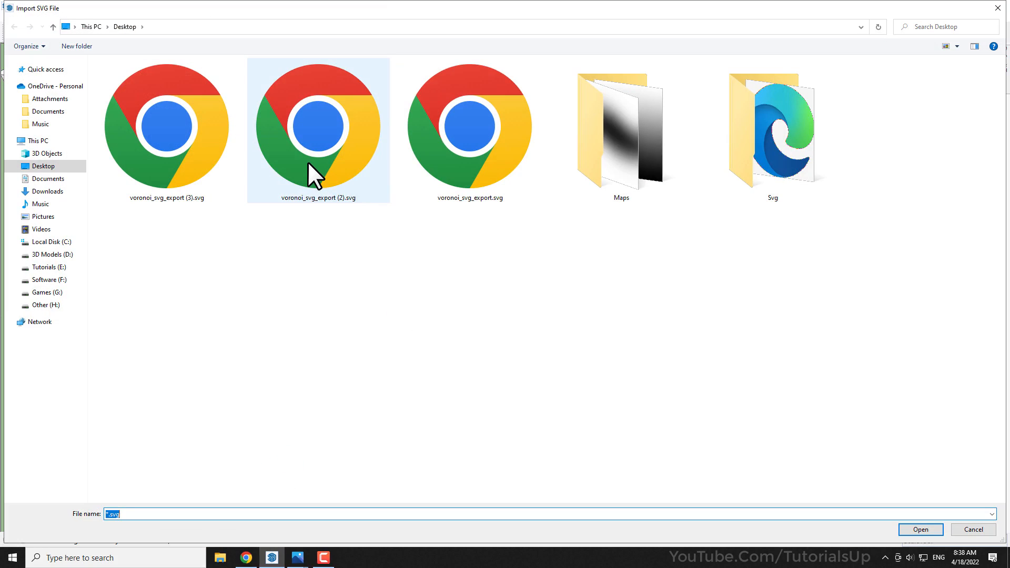
{"action": "double_click", "coordinate": [312, 154]}
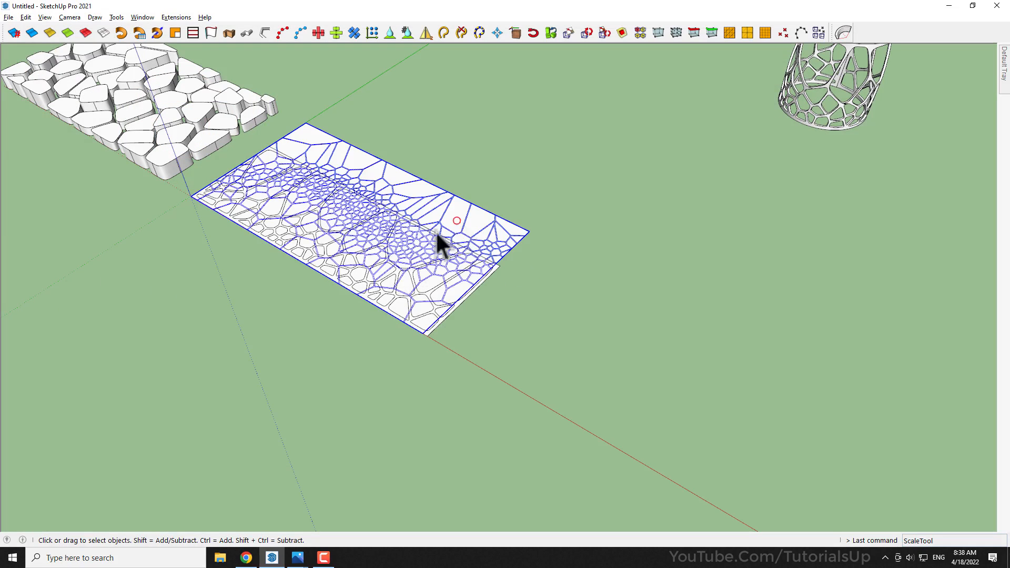
Move the newly imported pattern along the red axis beyond the flat framed pattern and about 2.81 cm along the green axis.
{"action": "scroll", "coordinate": [458, 223], "scroll_direction": "down", "scroll_amount": 2}
{"action": "left_click", "coordinate": [686, 445]}
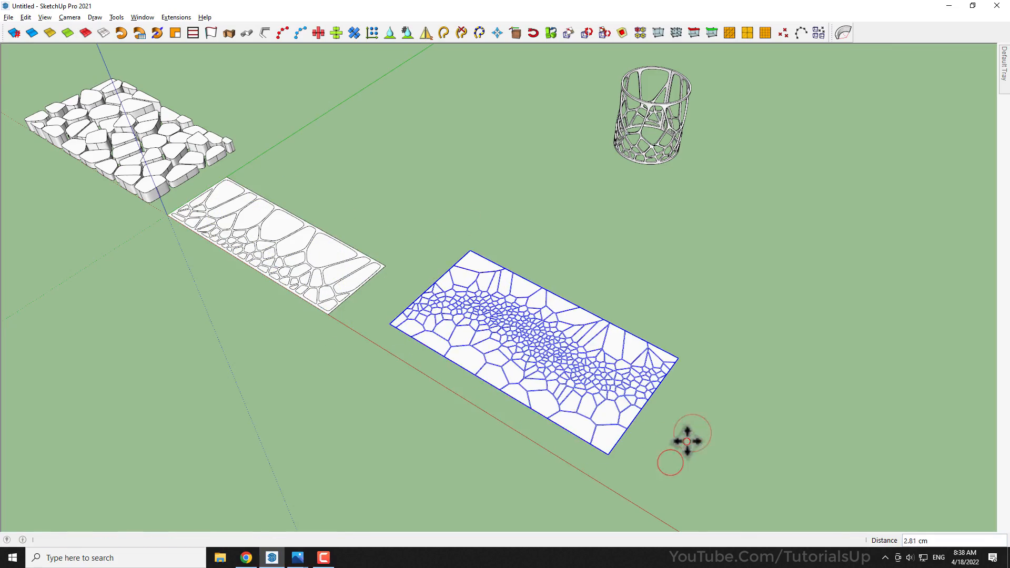
{"action": "key", "text": "space"}
{"action": "left_click", "coordinate": [800, 480]}
Review the raised cells, the flat patterns and the bent cylinder from different angles.
{"action": "scroll", "coordinate": [579, 395], "scroll_direction": "up", "scroll_amount": 3}
{"action": "left_click_drag", "start_coordinate": [307, 251], "coordinate": [390, 348]}
{"action": "scroll", "coordinate": [518, 342], "scroll_direction": "up", "scroll_amount": 3}
{"action": "left_click_drag", "start_coordinate": [589, 336], "coordinate": [583, 315]}
{"action": "scroll", "coordinate": [86, 158], "scroll_direction": "down", "scroll_amount": 3}
{"action": "left_click_drag", "start_coordinate": [85, 158], "coordinate": [736, 366]}
{"action": "scroll", "coordinate": [346, 276], "scroll_direction": "down", "scroll_amount": 2}
{"action": "scroll", "coordinate": [735, 366], "scroll_direction": "up", "scroll_amount": 1}
{"action": "scroll", "coordinate": [253, 247], "scroll_direction": "up", "scroll_amount": 2}
{"action": "left_click_drag", "start_coordinate": [184, 284], "coordinate": [103, 305]}
{"action": "scroll", "coordinate": [103, 305], "scroll_direction": "down", "scroll_amount": 2}
{"action": "left_click_drag", "start_coordinate": [762, 205], "coordinate": [417, 254]}
{"action": "scroll", "coordinate": [483, 247], "scroll_direction": "up", "scroll_amount": 6}
{"action": "left_click_drag", "start_coordinate": [483, 247], "coordinate": [223, 383]}
{"action": "scroll", "coordinate": [633, 213], "scroll_direction": "down", "scroll_amount": 10}
{"action": "scroll", "coordinate": [589, 236], "scroll_direction": "up", "scroll_amount": 1}
Move the cylinder closer to the origin, behind the flat patterns, and clear the selection.
{"action": "left_click", "coordinate": [589, 237]}
{"action": "key", "text": "m"}
{"action": "left_click", "coordinate": [666, 262]}
{"action": "left_click", "coordinate": [503, 304]}
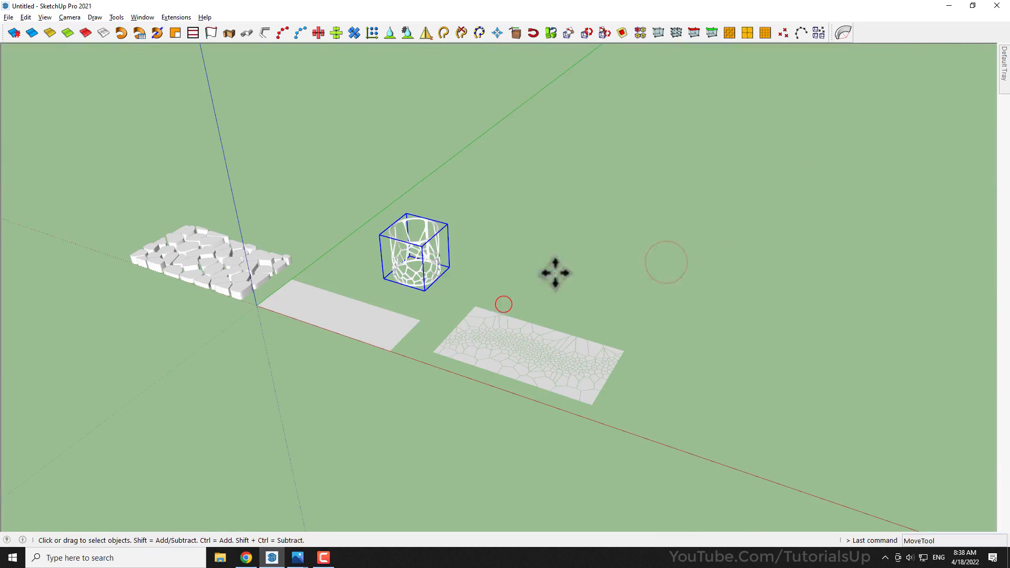
{"action": "key", "text": "space"}
{"action": "left_click", "coordinate": [555, 272]}
{"action": "scroll", "coordinate": [368, 347], "scroll_direction": "up", "scroll_amount": 2}
{"action": "left_click_drag", "start_coordinate": [390, 342], "coordinate": [385, 389]}
{"action": "scroll", "coordinate": [256, 362], "scroll_direction": "up", "scroll_amount": 1}
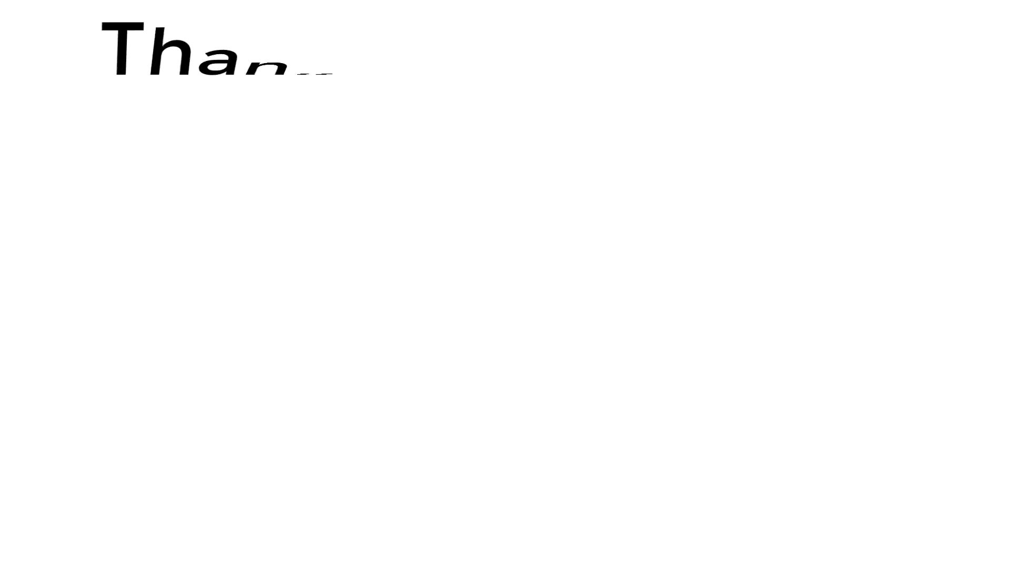